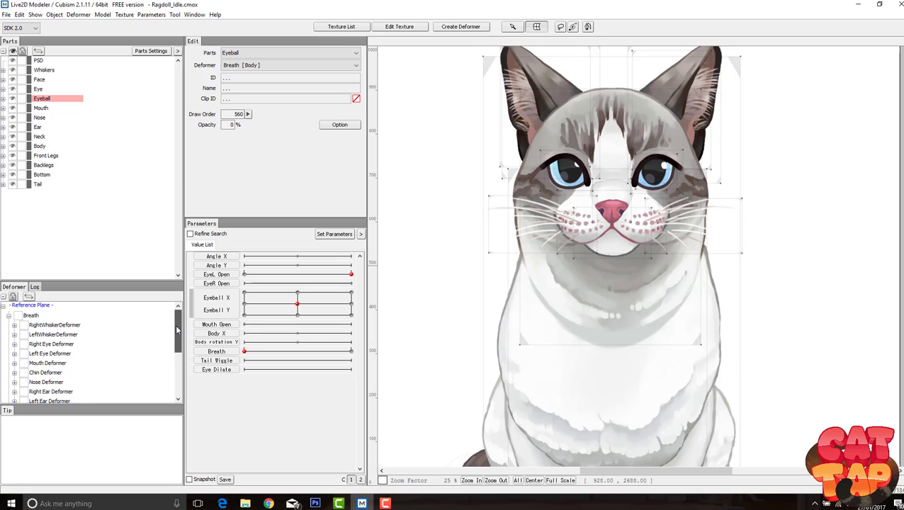
Add Angle X keys at -30, 0 and 30 to the Head Deformer
{"action": "scroll", "coordinate": [177, 330], "scroll_direction": "down", "scroll_amount": 4}
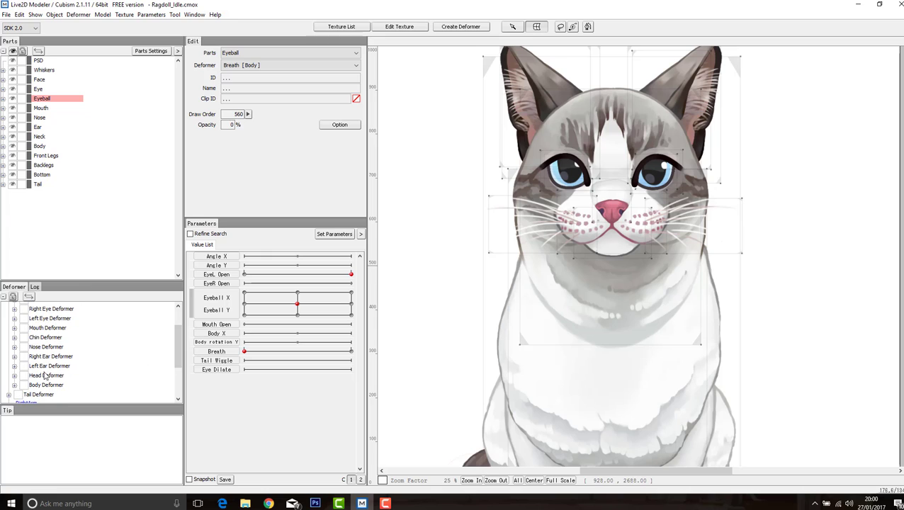
{"action": "left_click", "coordinate": [44, 376]}
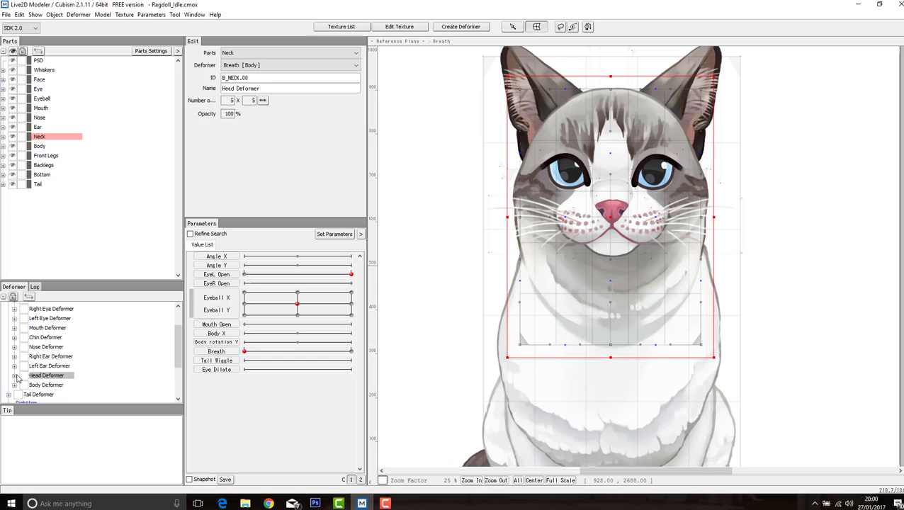
{"action": "left_click", "coordinate": [216, 256]}
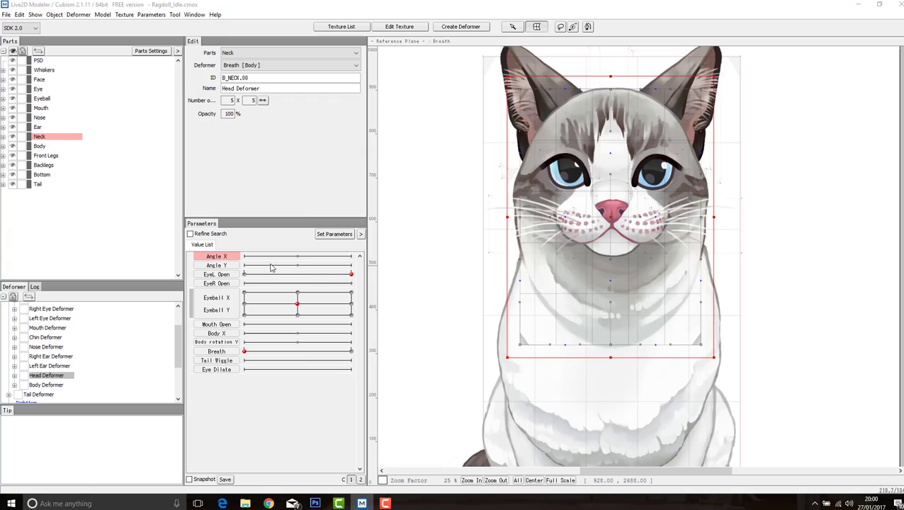
{"action": "left_click", "coordinate": [416, 192]}
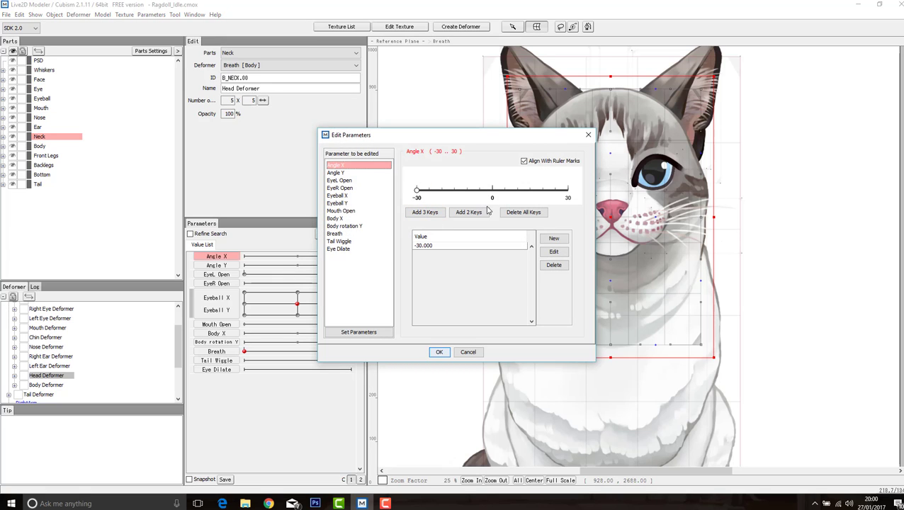
{"action": "left_click", "coordinate": [493, 198]}
{"action": "left_click", "coordinate": [568, 199]}
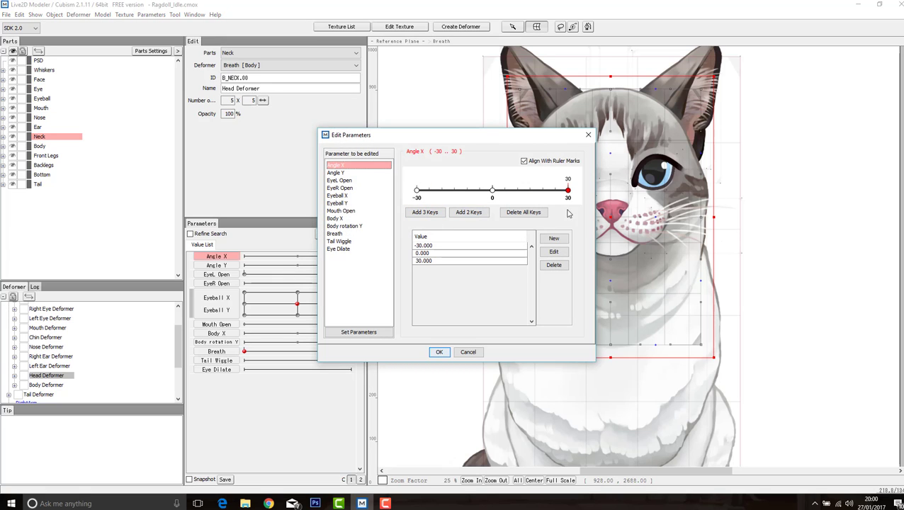
{"action": "left_click", "coordinate": [438, 352]}
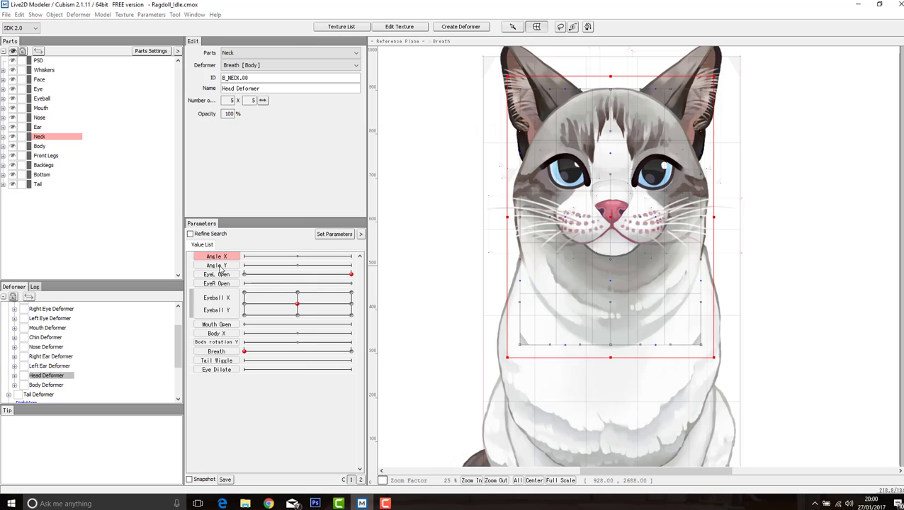
Add Angle Y keys at -30, 0 and 30 to the Head Deformer
{"action": "left_click", "coordinate": [218, 266]}
{"action": "double_click", "coordinate": [218, 265]}
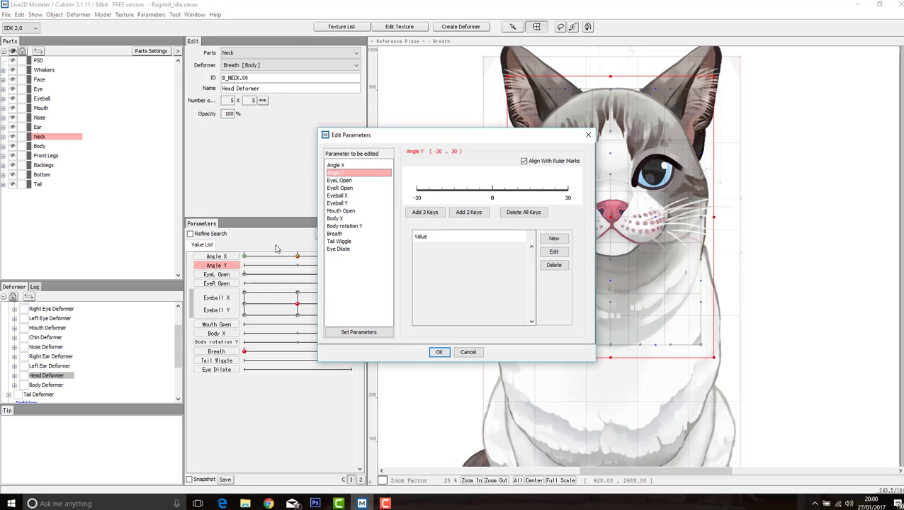
{"action": "left_click", "coordinate": [418, 192]}
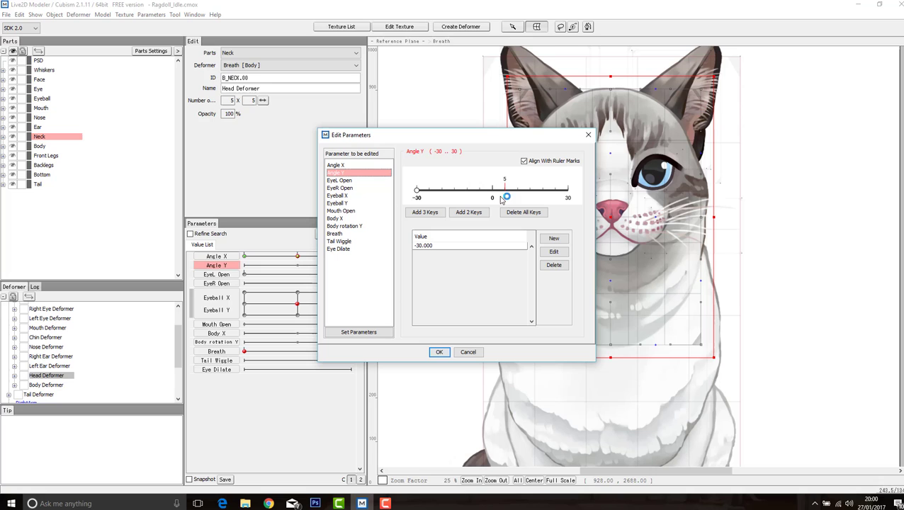
{"action": "left_click", "coordinate": [493, 191]}
{"action": "left_click", "coordinate": [573, 201]}
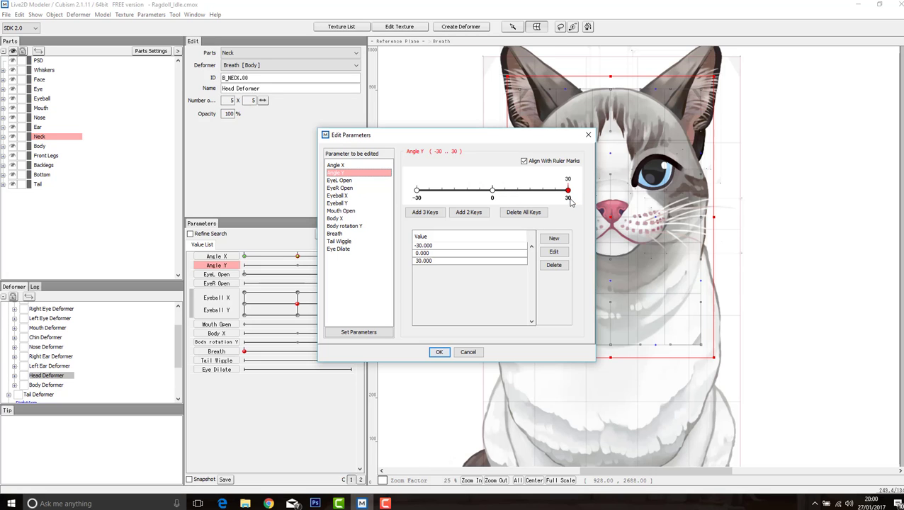
{"action": "left_click", "coordinate": [439, 353]}
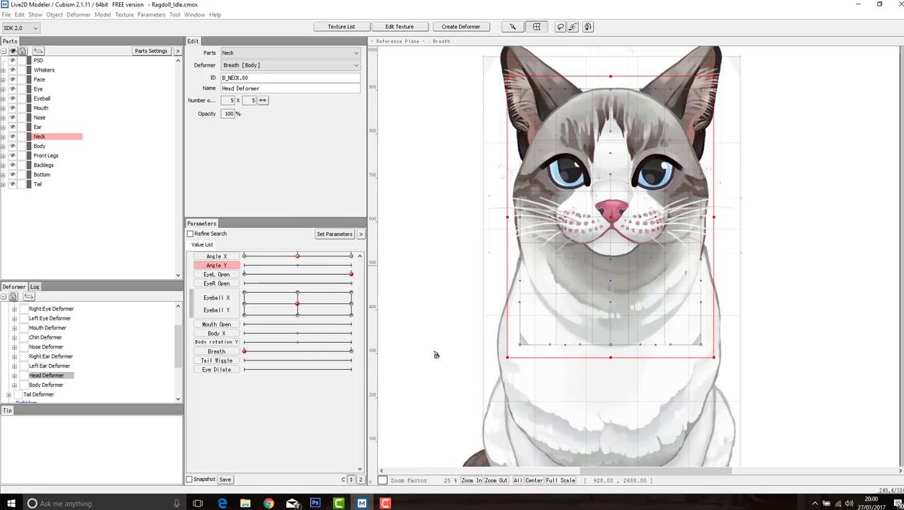
{"action": "left_click", "coordinate": [210, 267]}
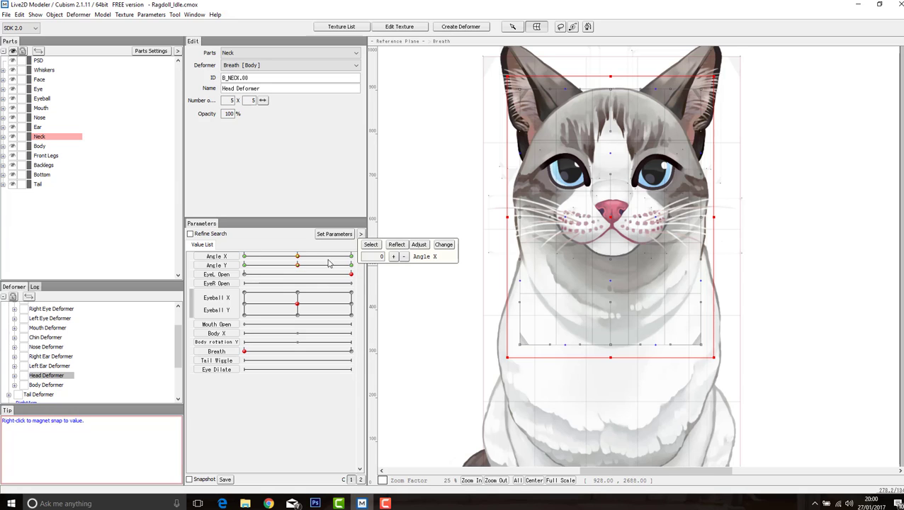
At Angle X 30, shift the Head Deformer slightly right and pull its lower-centre and left neck-edge points back left
{"action": "left_click", "coordinate": [350, 258]}
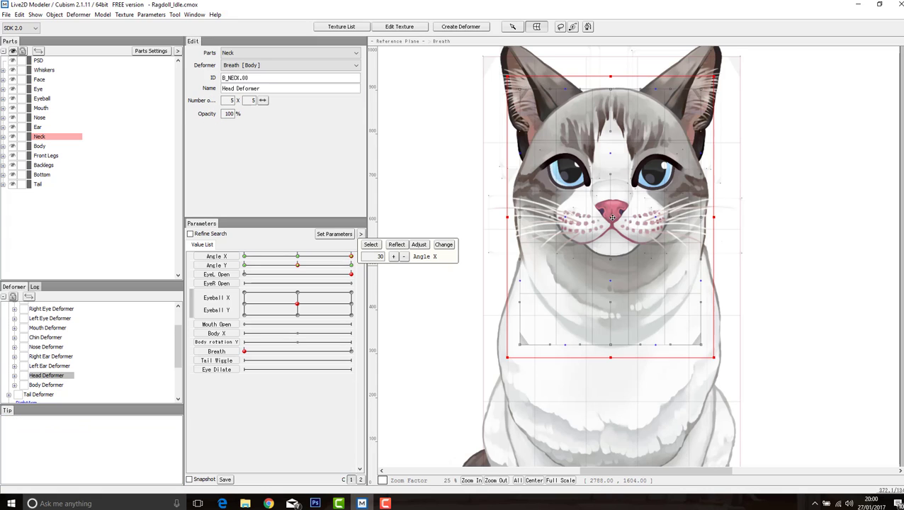
{"action": "mouse_move", "coordinate": [612, 217]}
{"action": "left_mouse_down"}
{"action": "mouse_move", "coordinate": [627, 219]}
{"action": "mouse_move", "coordinate": [618, 219]}
{"action": "left_mouse_up"}
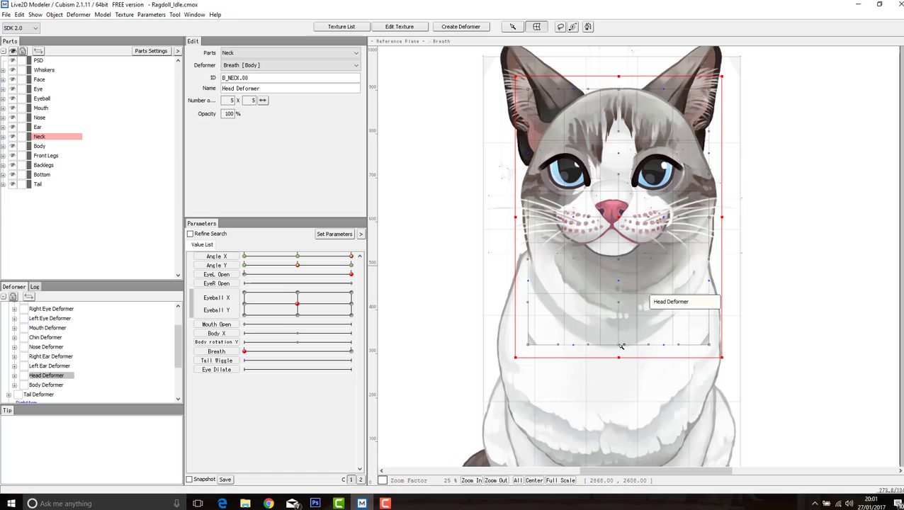
{"action": "left_click_drag", "start_coordinate": [620, 346], "coordinate": [616, 348]}
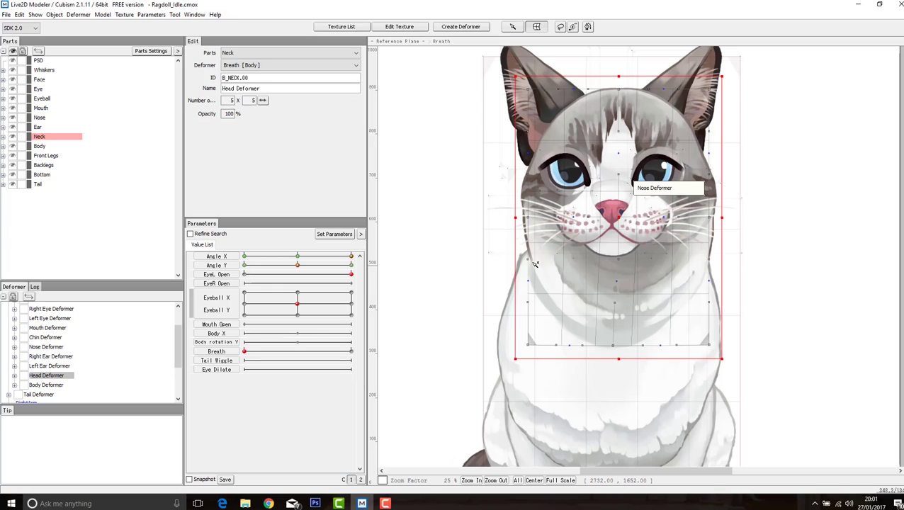
{"action": "left_click_drag", "start_coordinate": [527, 260], "coordinate": [520, 260]}
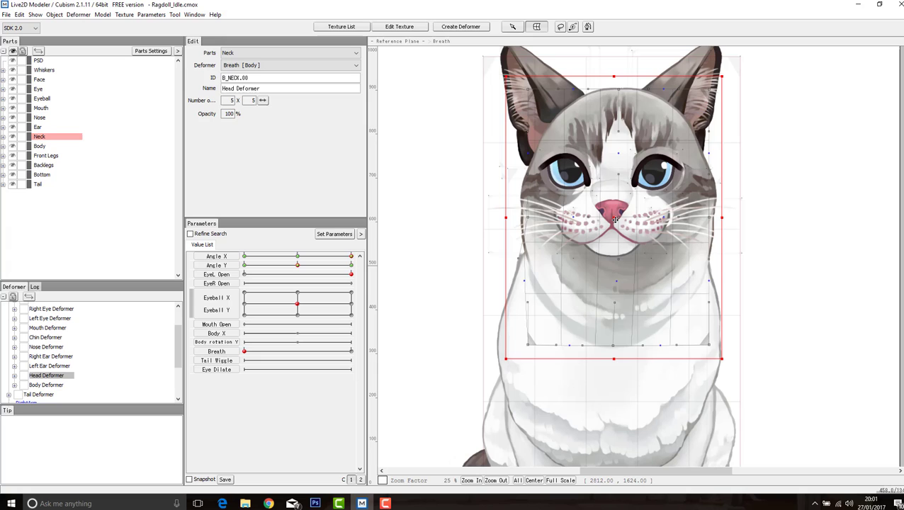
{"action": "left_click_drag", "start_coordinate": [615, 219], "coordinate": [621, 220]}
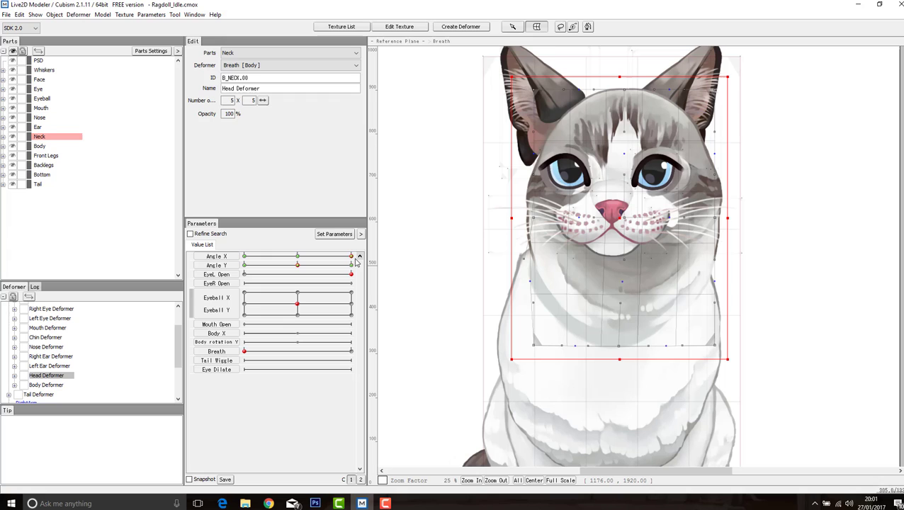
Try shifting the whole Head Deformer to the left at Angle X -30
{"action": "mouse_move", "coordinate": [327, 259]}
{"action": "left_click_drag", "start_coordinate": [327, 259], "coordinate": [238, 261]}
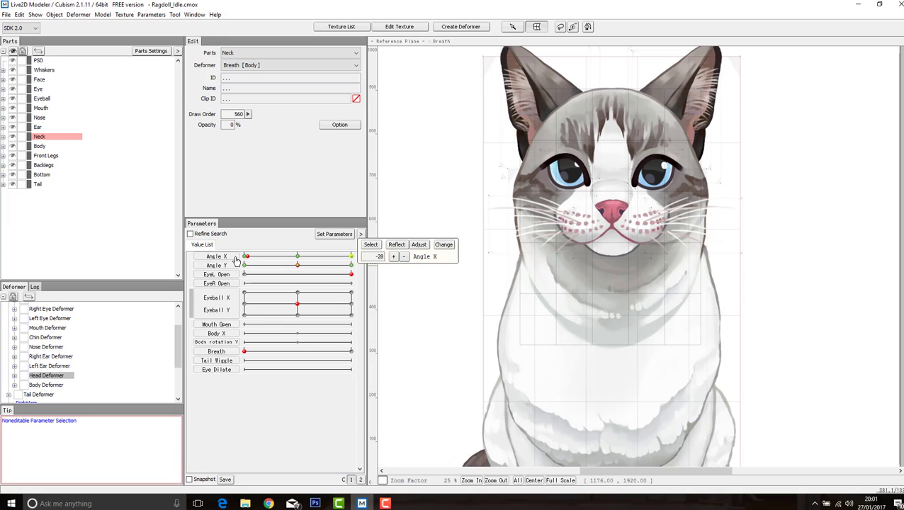
{"action": "left_click", "coordinate": [236, 258]}
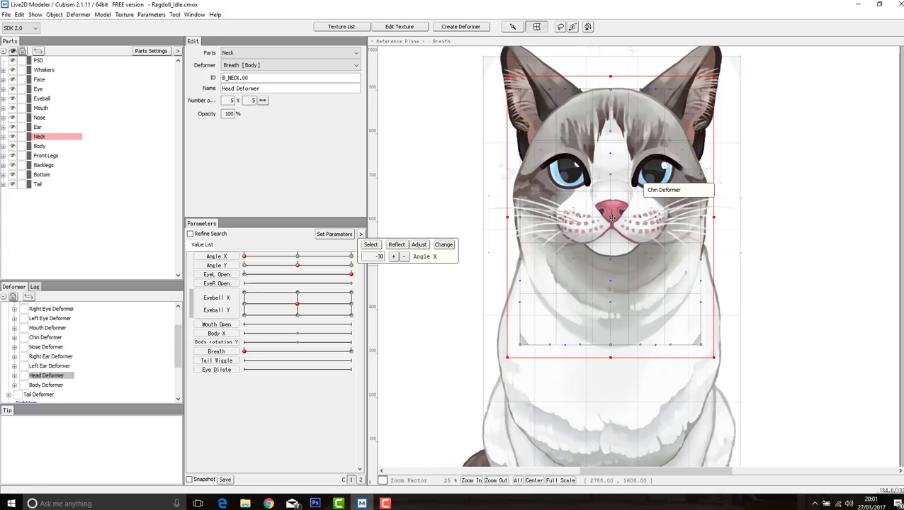
{"action": "left_click_drag", "start_coordinate": [613, 218], "coordinate": [596, 218]}
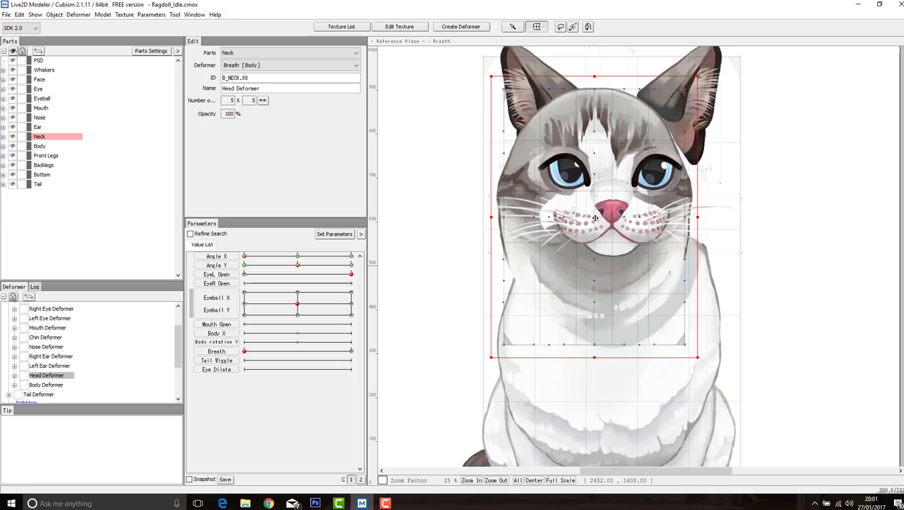
Compare the head's poses by sweeping Angle X between -30 and 30
{"action": "left_click", "coordinate": [248, 257]}
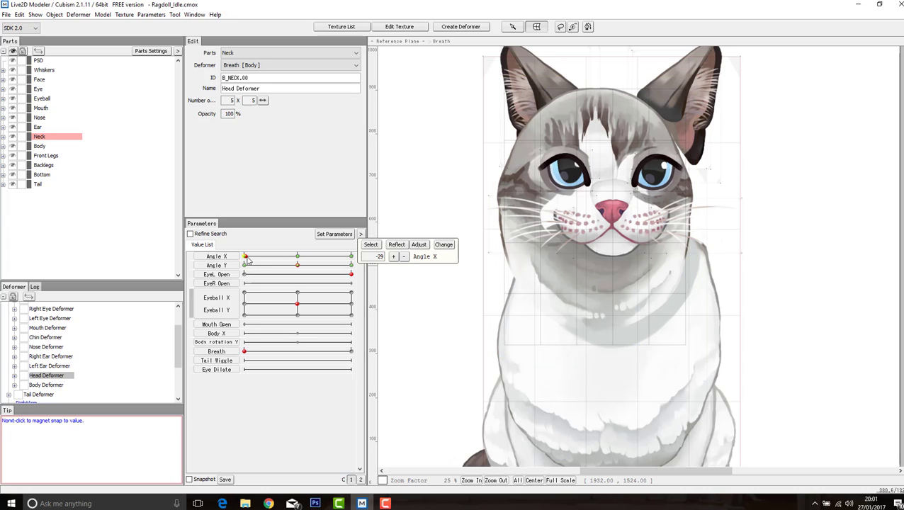
{"action": "left_click_drag", "start_coordinate": [271, 260], "coordinate": [359, 262]}
{"action": "left_click", "coordinate": [347, 261]}
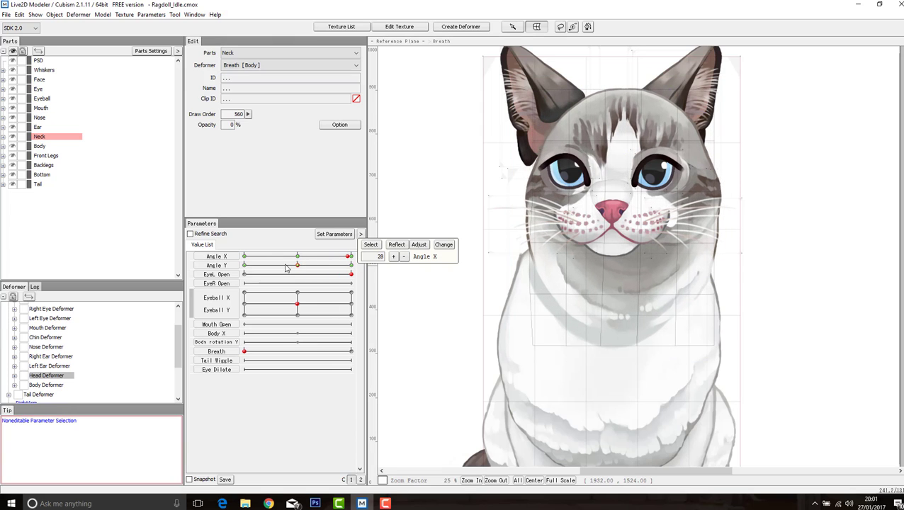
{"action": "left_click_drag", "start_coordinate": [260, 264], "coordinate": [240, 261]}
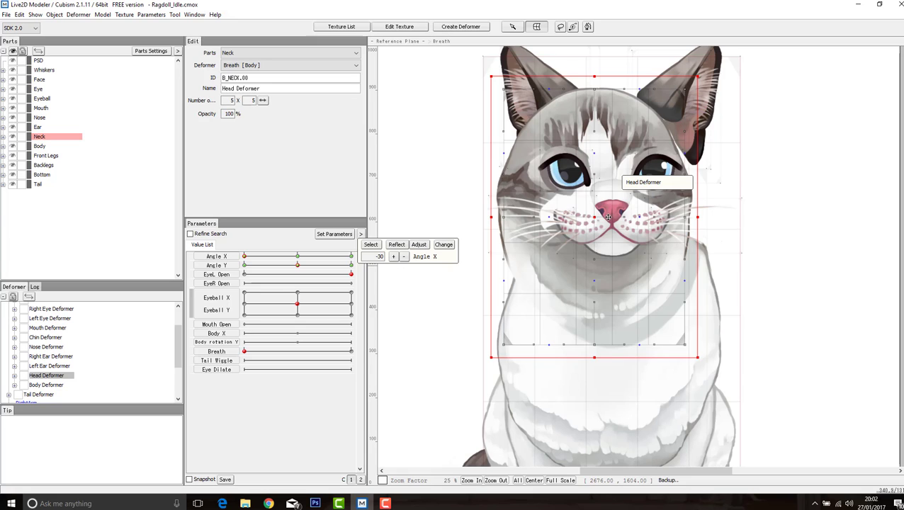
Undo the large shift at Angle X -30 and reposition the Head Deformer with a smaller shift to the left
{"action": "key", "text": "ctrl+z"}
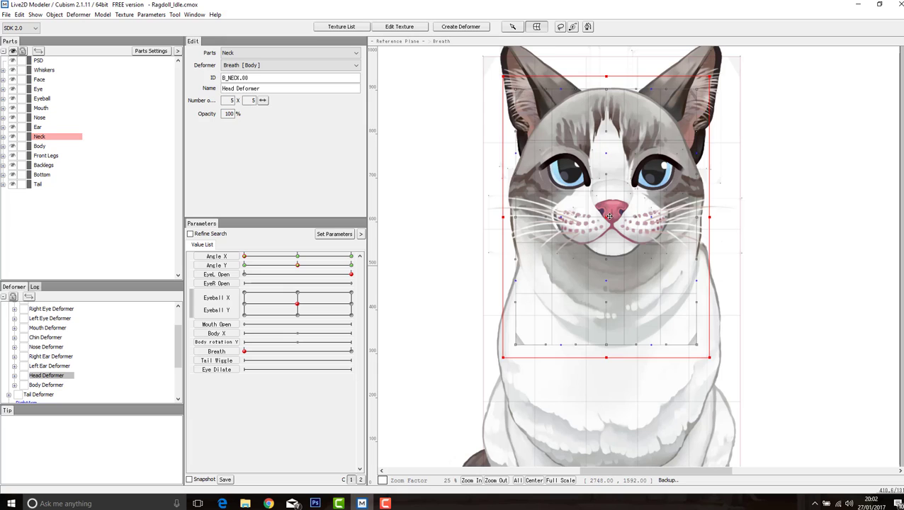
{"action": "key", "text": "Right"}
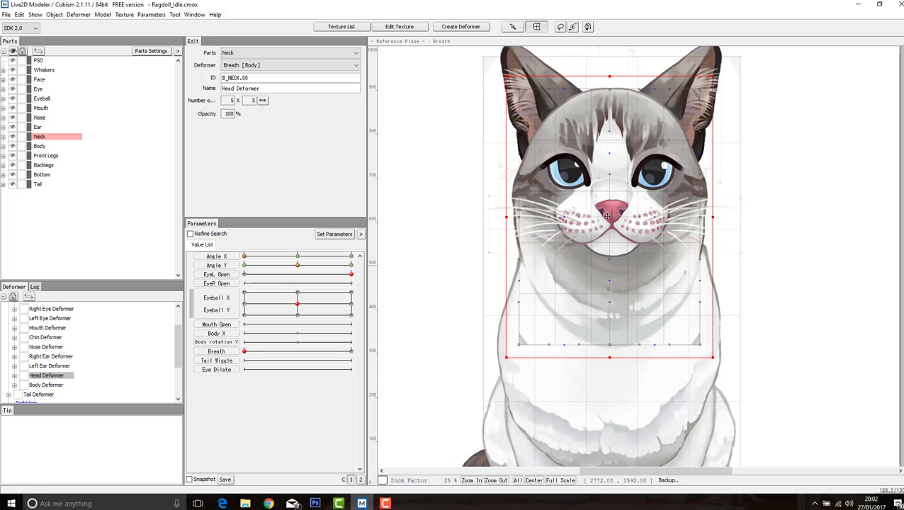
{"action": "mouse_move", "coordinate": [607, 216]}
{"action": "left_mouse_down"}
{"action": "mouse_move", "coordinate": [597, 217]}
{"action": "mouse_move", "coordinate": [610, 217]}
{"action": "left_mouse_up"}
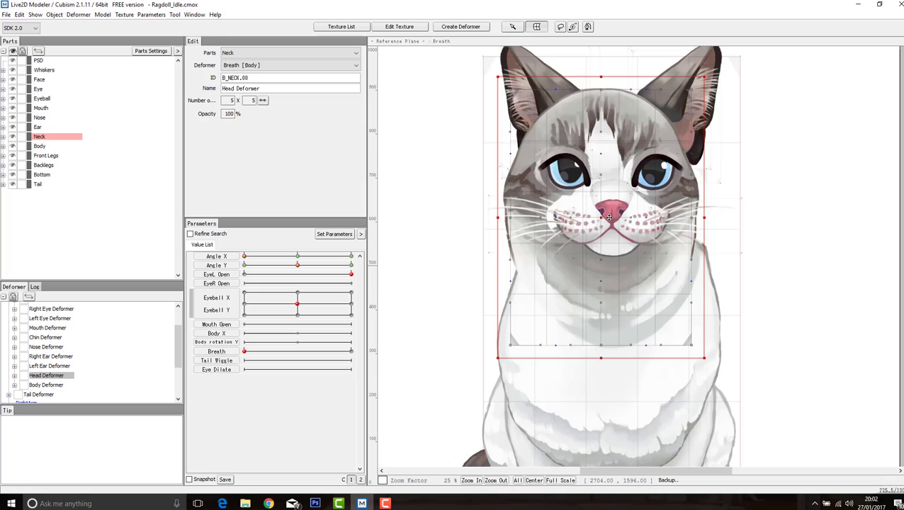
{"action": "key", "text": "Right"}
{"action": "key", "text": "Right"}
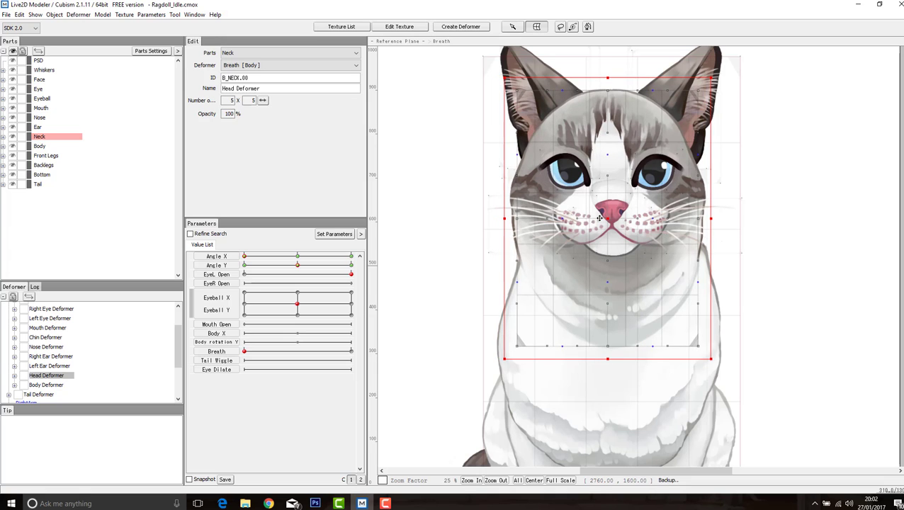
{"action": "key", "text": "Left"}
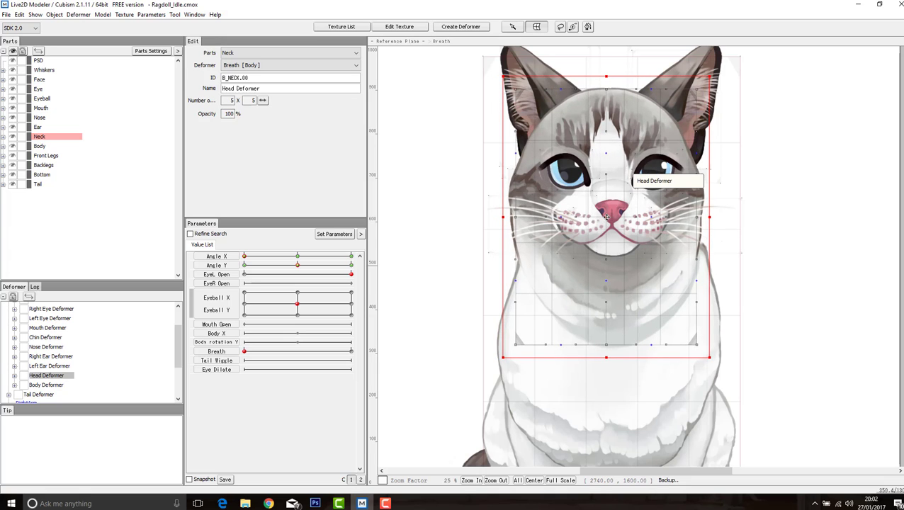
{"action": "key", "text": "Left"}
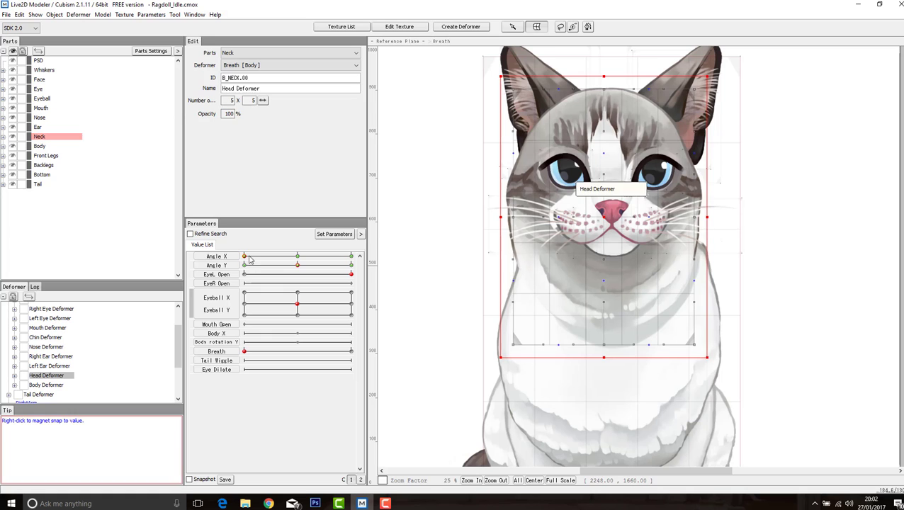
{"action": "mouse_move", "coordinate": [246, 257]}
{"action": "left_mouse_down"}
{"action": "mouse_move", "coordinate": [348, 256]}
{"action": "mouse_move", "coordinate": [240, 260]}
{"action": "left_mouse_up"}
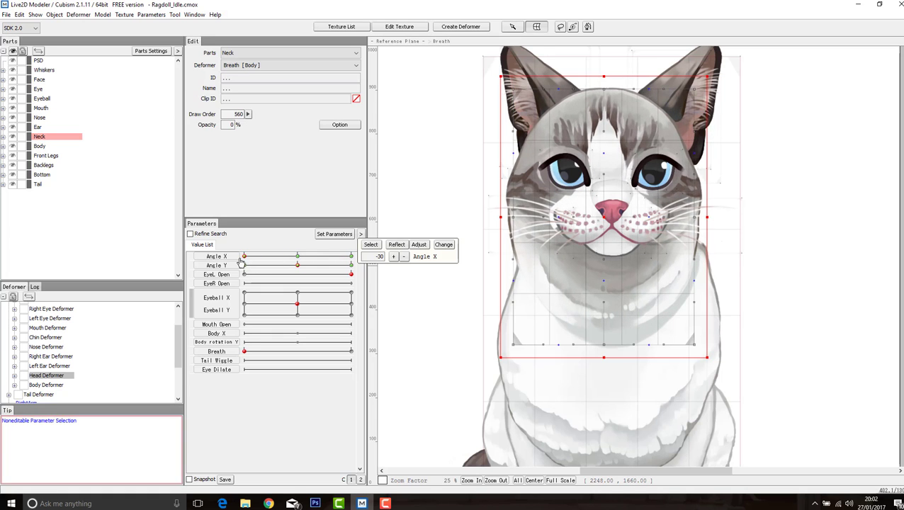
{"action": "left_click_drag", "start_coordinate": [627, 174], "coordinate": [621, 174]}
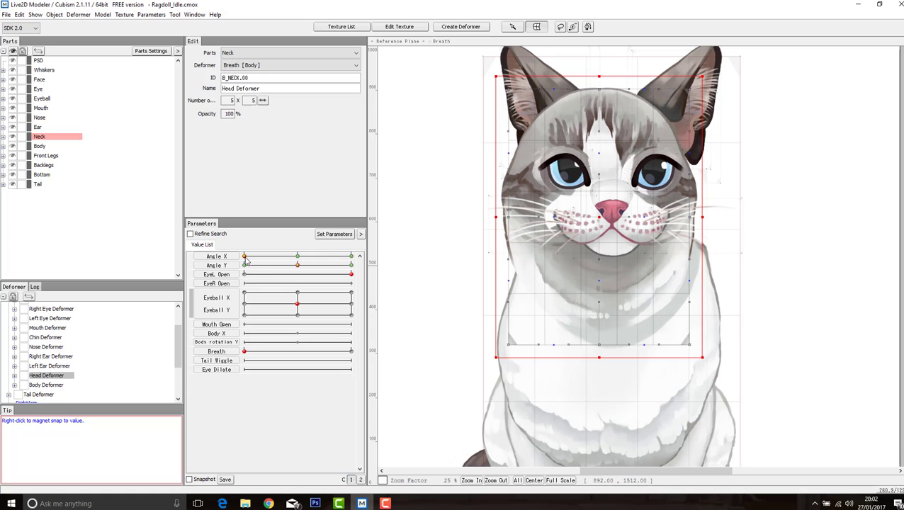
Bend the Head Deformer's inner control points to the right at Angle X 30 and to the left at Angle X -30
{"action": "left_click_drag", "start_coordinate": [245, 258], "coordinate": [353, 263]}
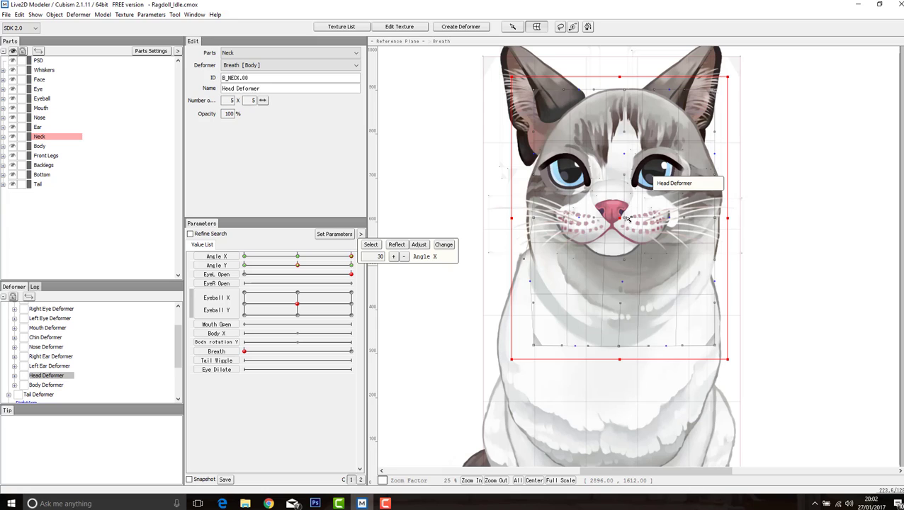
{"action": "left_click_drag", "start_coordinate": [631, 218], "coordinate": [632, 217]}
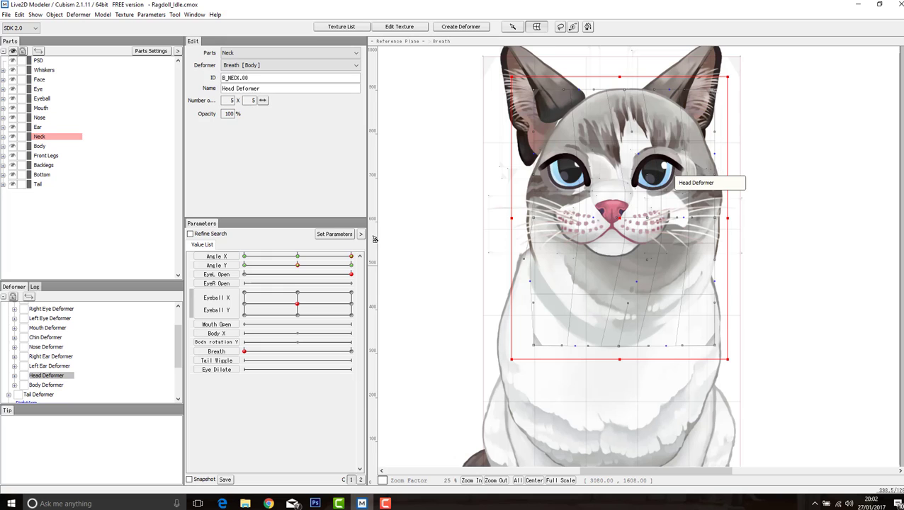
{"action": "left_click_drag", "start_coordinate": [352, 259], "coordinate": [240, 260]}
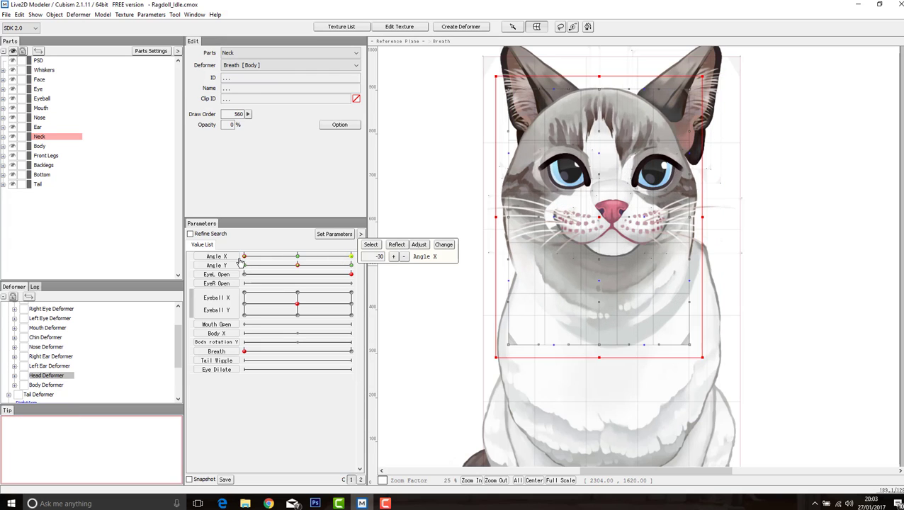
{"action": "left_click", "coordinate": [599, 218]}
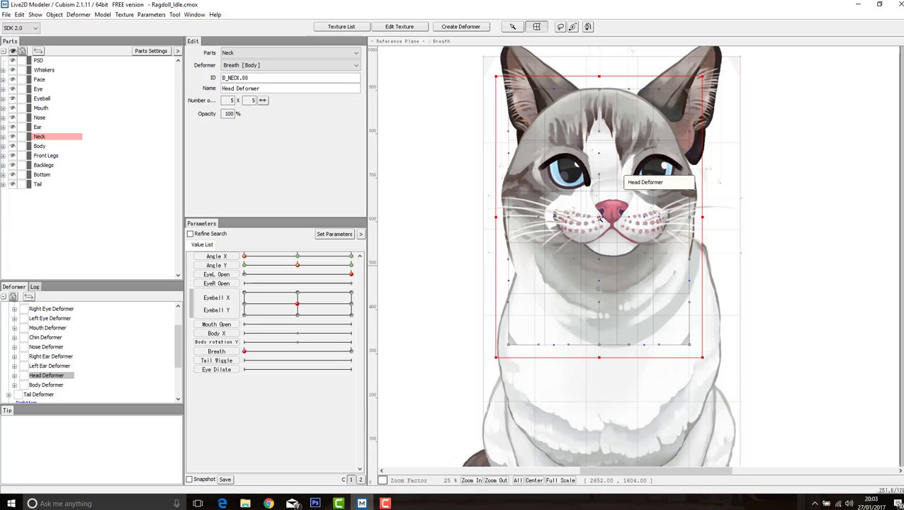
{"action": "left_click_drag", "start_coordinate": [599, 218], "coordinate": [589, 219]}
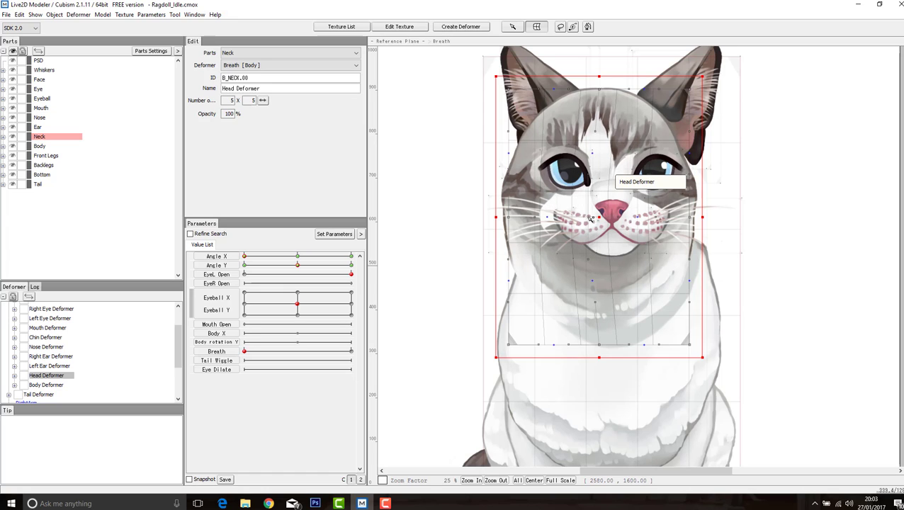
Return Angle X to 0, and at Angle Y 30 shift the Head Deformer upward with its inner control points bent up
{"action": "left_click_drag", "start_coordinate": [589, 218], "coordinate": [587, 219]}
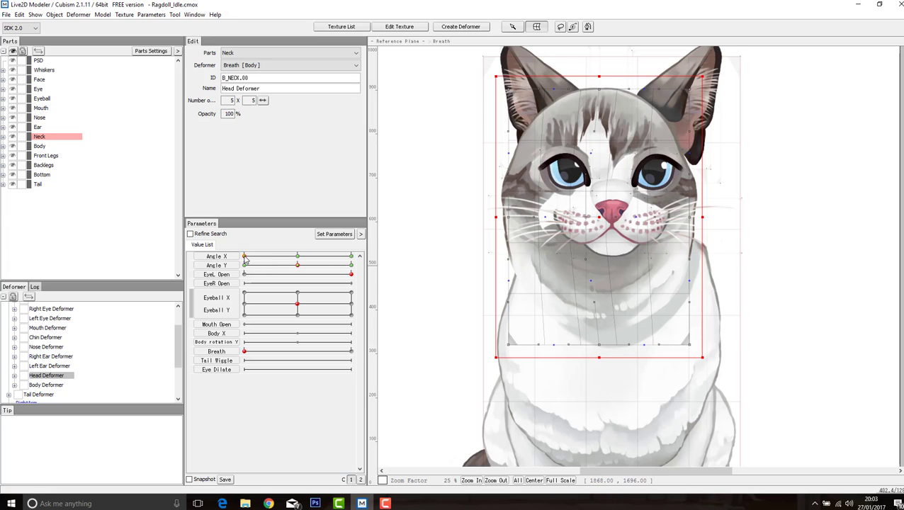
{"action": "left_click_drag", "start_coordinate": [245, 260], "coordinate": [298, 257]}
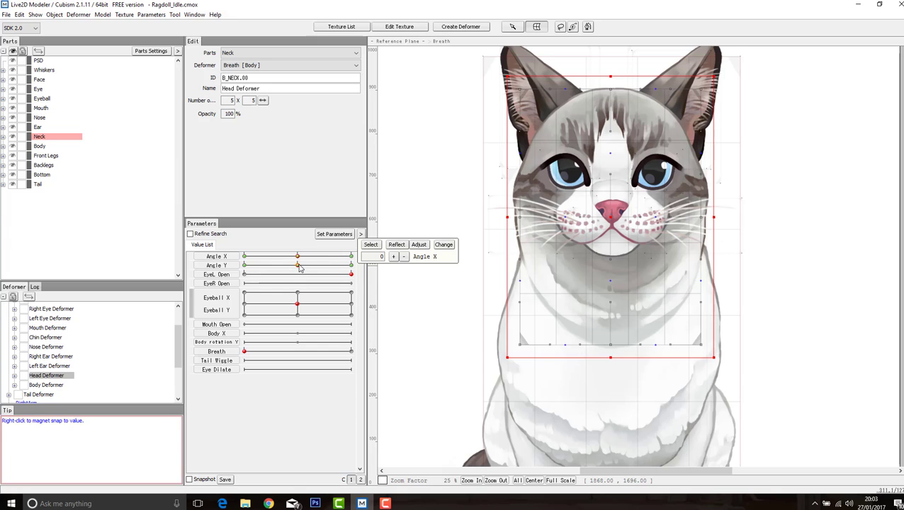
{"action": "left_click_drag", "start_coordinate": [303, 267], "coordinate": [314, 268]}
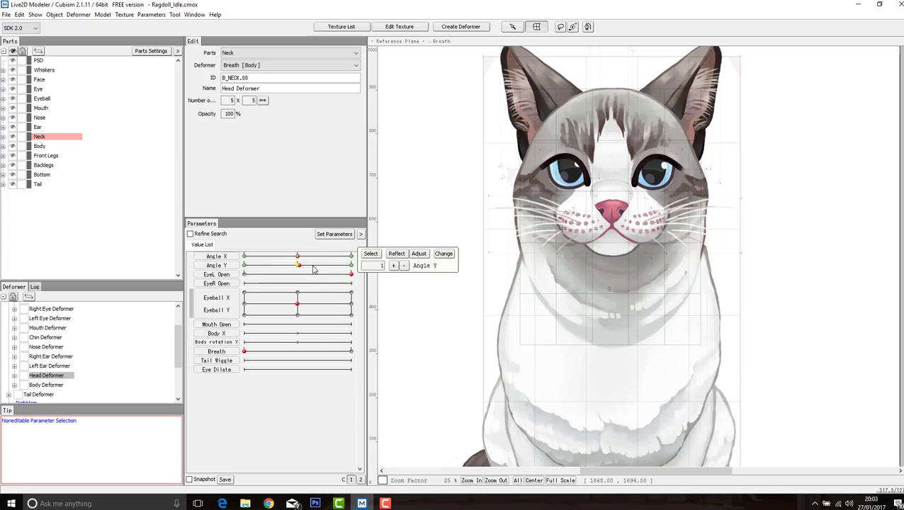
{"action": "left_click", "coordinate": [350, 267]}
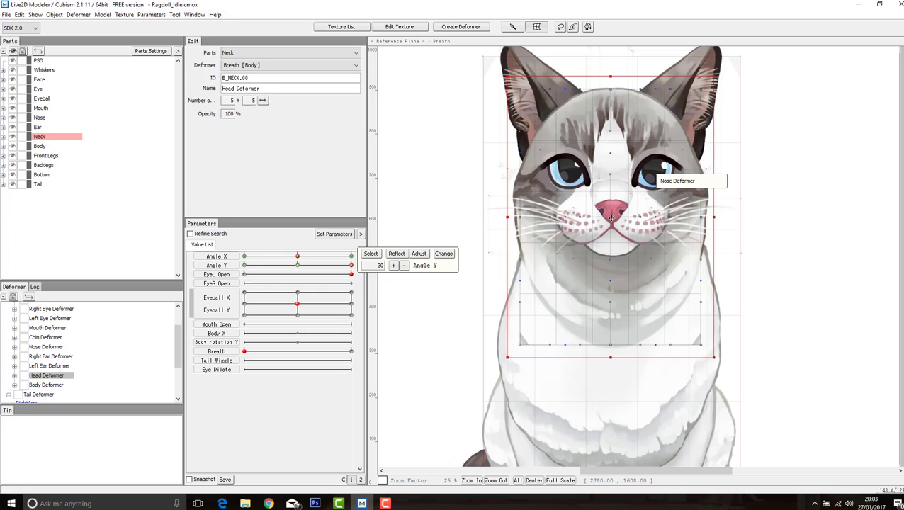
{"action": "left_click_drag", "start_coordinate": [612, 217], "coordinate": [614, 191]}
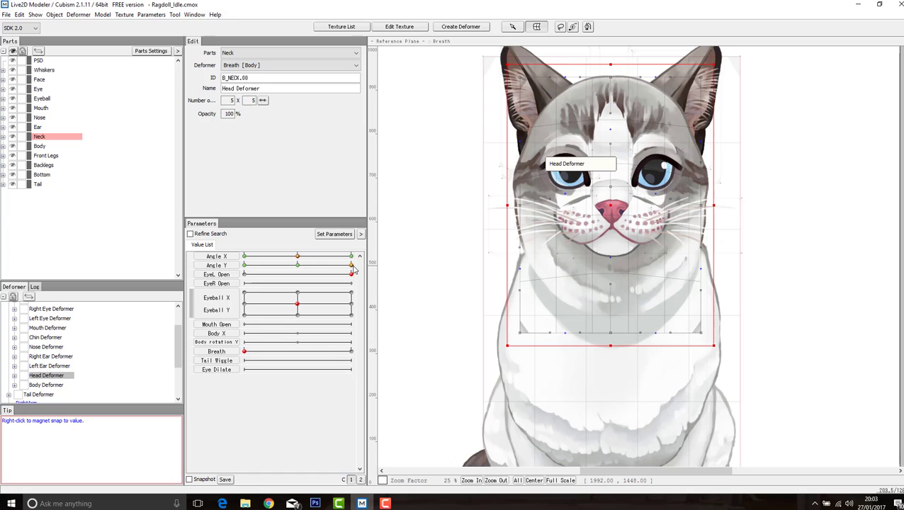
At Angle Y -30, shift the Head Deformer downward and bend its inner control points down, and return Angle Y to 0
{"action": "left_click_drag", "start_coordinate": [352, 266], "coordinate": [242, 273]}
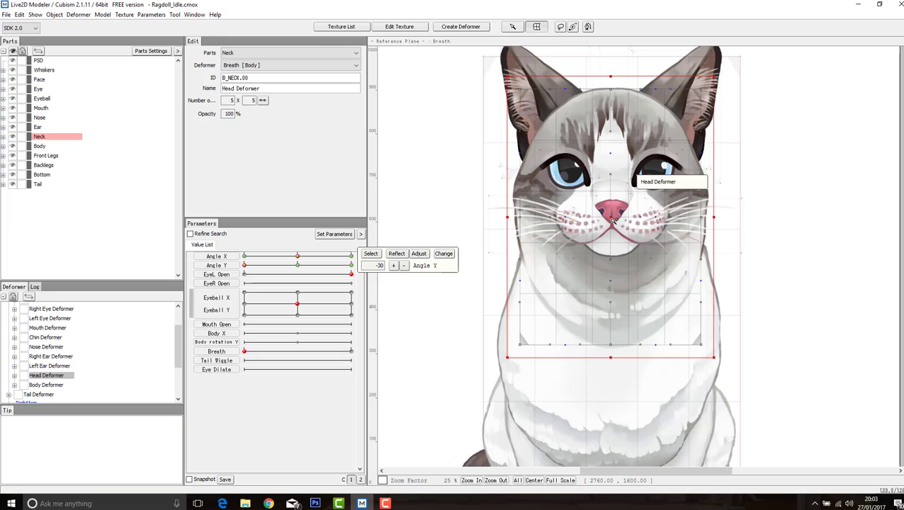
{"action": "left_click_drag", "start_coordinate": [613, 218], "coordinate": [613, 227]}
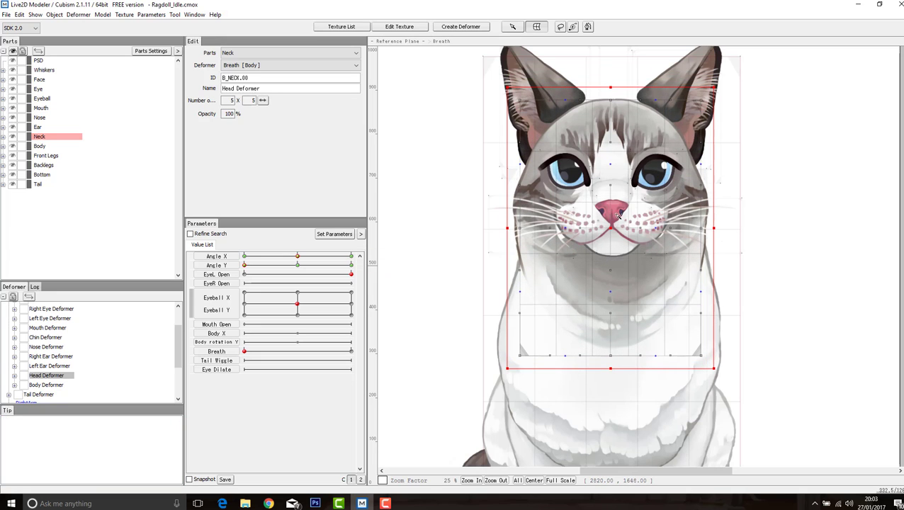
{"action": "left_click_drag", "start_coordinate": [611, 224], "coordinate": [607, 239]}
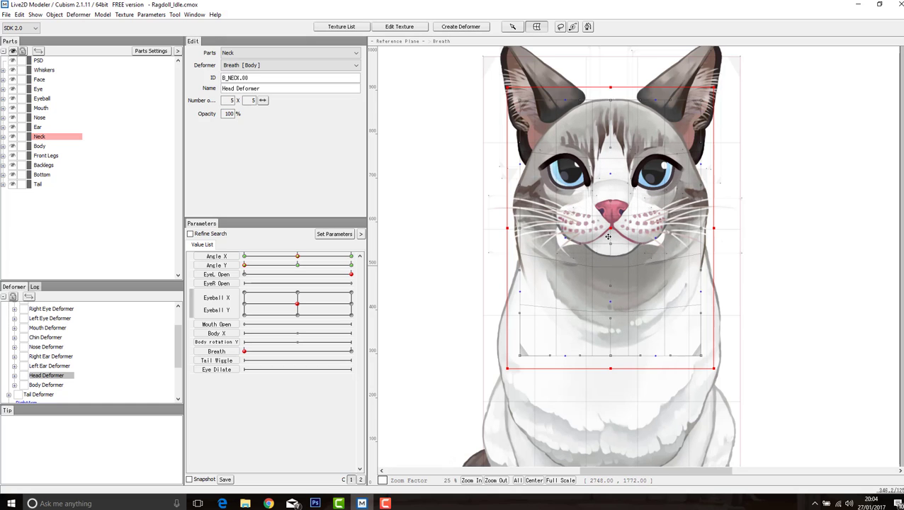
{"action": "left_click", "coordinate": [298, 266]}
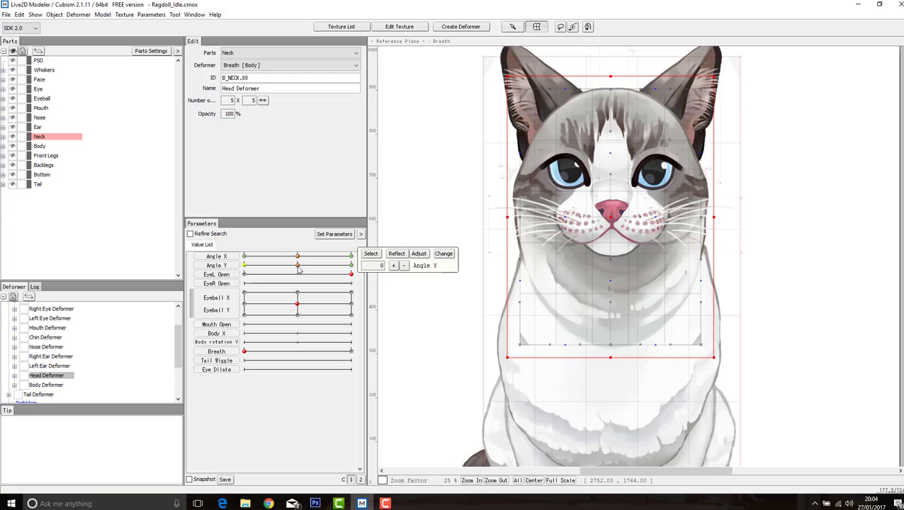
Combine Angle X and Angle Y into one grid and shift the Head Deformer up and left at Angle X -30, Angle Y 30
{"action": "left_click", "coordinate": [192, 260]}
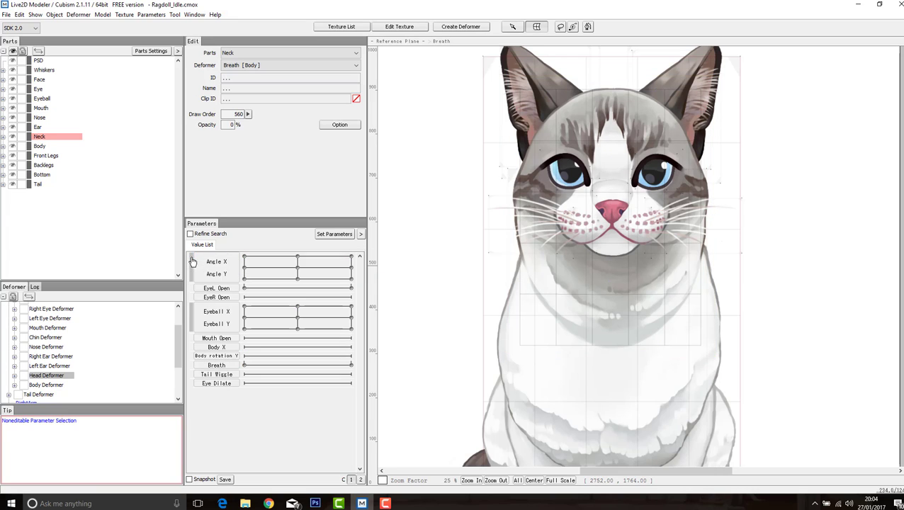
{"action": "left_click", "coordinate": [299, 257]}
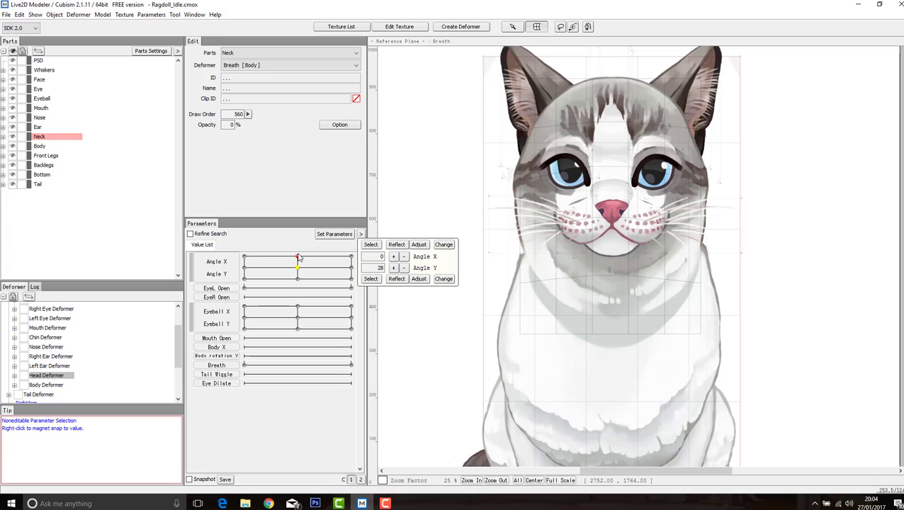
{"action": "left_click", "coordinate": [298, 258]}
{"action": "left_click_drag", "start_coordinate": [287, 260], "coordinate": [242, 260]}
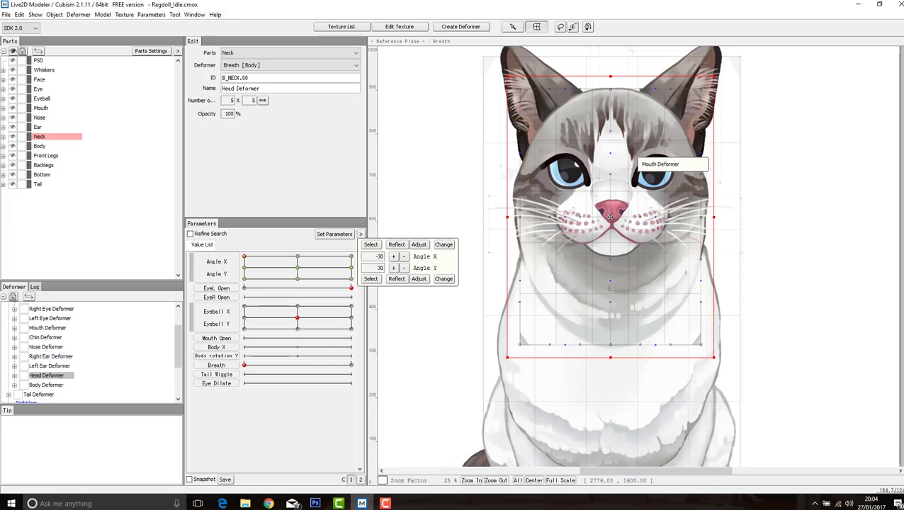
{"action": "left_click_drag", "start_coordinate": [609, 216], "coordinate": [598, 210]}
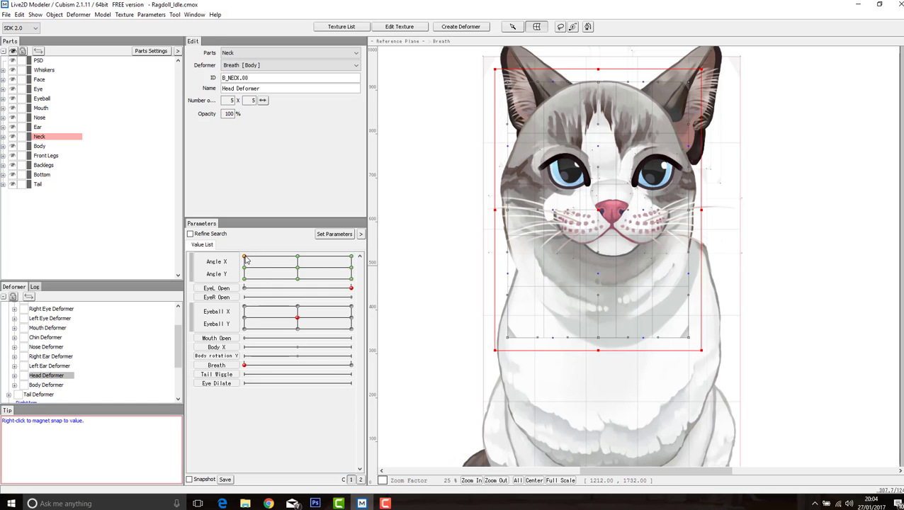
Shift the Head Deformer up and right at Angle X 30, Angle Y 30, and down and right at Angle X 30, Angle Y -30
{"action": "left_click_drag", "start_coordinate": [244, 255], "coordinate": [363, 243]}
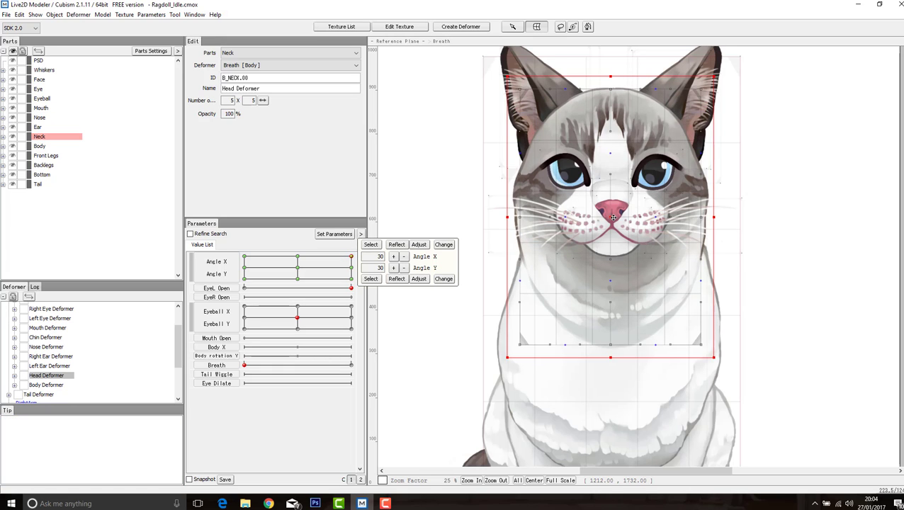
{"action": "mouse_move", "coordinate": [611, 216]}
{"action": "left_mouse_down"}
{"action": "mouse_move", "coordinate": [634, 213]}
{"action": "mouse_move", "coordinate": [622, 210]}
{"action": "left_mouse_up"}
{"action": "left_click_drag", "start_coordinate": [352, 256], "coordinate": [352, 280]}
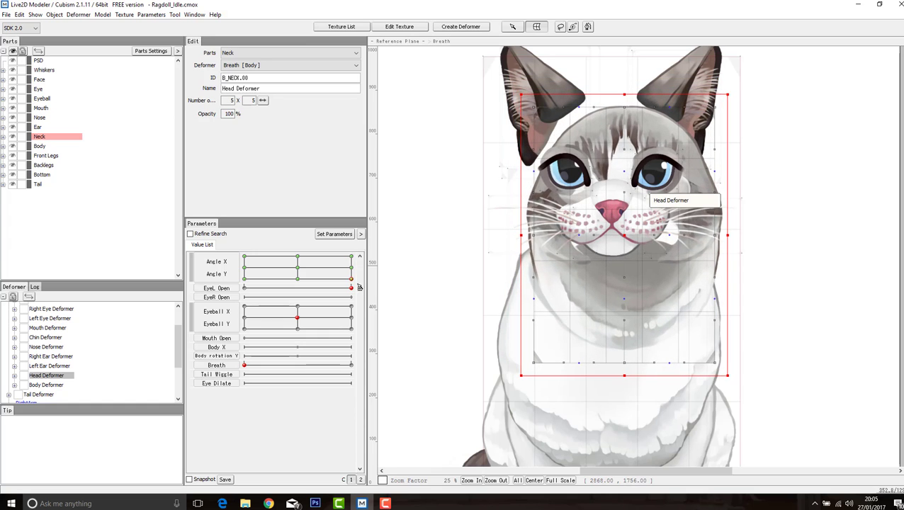
Move the Head Deformer down and left at Angle X -30, Angle Y -30, easing it slightly back toward the centre
{"action": "left_click", "coordinate": [245, 279]}
{"action": "left_click_drag", "start_coordinate": [614, 221], "coordinate": [590, 245]}
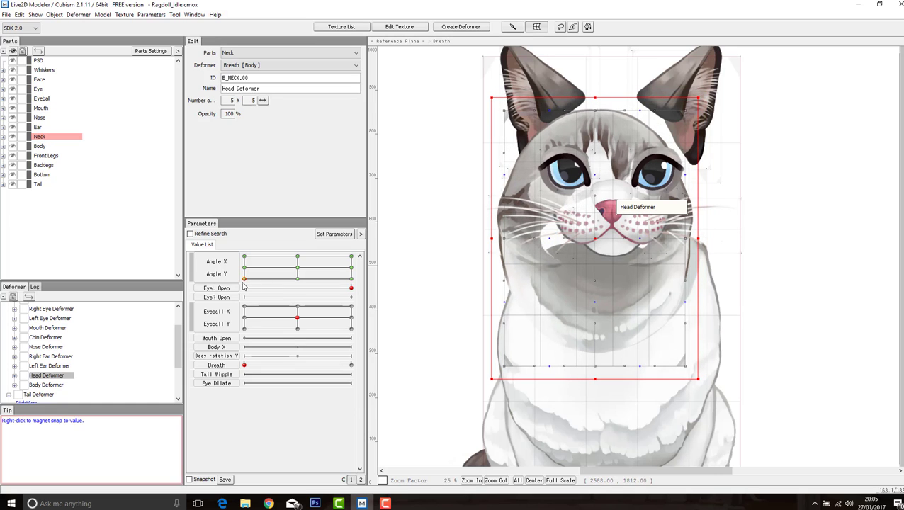
{"action": "mouse_move", "coordinate": [244, 280]}
{"action": "left_mouse_down"}
{"action": "mouse_move", "coordinate": [322, 278]}
{"action": "mouse_move", "coordinate": [313, 285]}
{"action": "mouse_move", "coordinate": [283, 277]}
{"action": "mouse_move", "coordinate": [344, 266]}
{"action": "mouse_move", "coordinate": [362, 286]}
{"action": "mouse_move", "coordinate": [308, 297]}
{"action": "mouse_move", "coordinate": [278, 287]}
{"action": "mouse_move", "coordinate": [272, 271]}
{"action": "mouse_move", "coordinate": [289, 256]}
{"action": "mouse_move", "coordinate": [330, 260]}
{"action": "mouse_move", "coordinate": [330, 285]}
{"action": "mouse_move", "coordinate": [308, 293]}
{"action": "mouse_move", "coordinate": [233, 290]}
{"action": "left_mouse_up"}
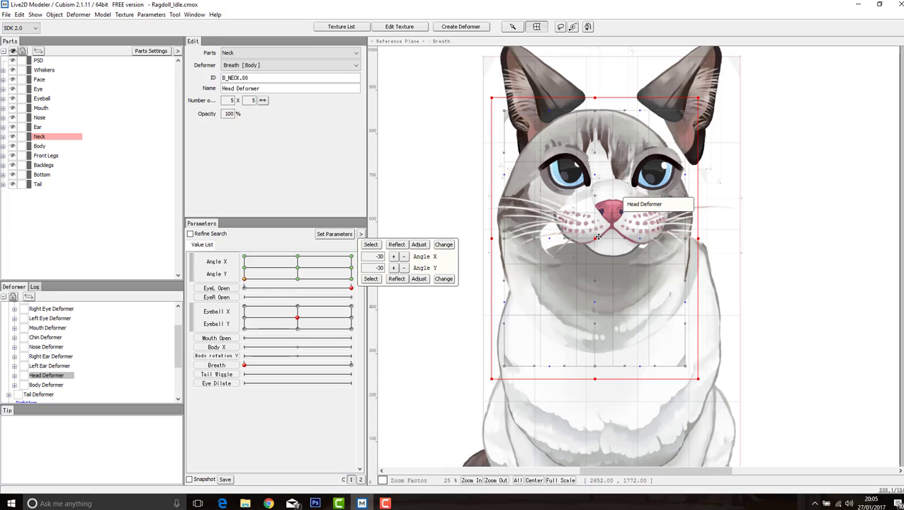
{"action": "left_click_drag", "start_coordinate": [599, 237], "coordinate": [601, 235]}
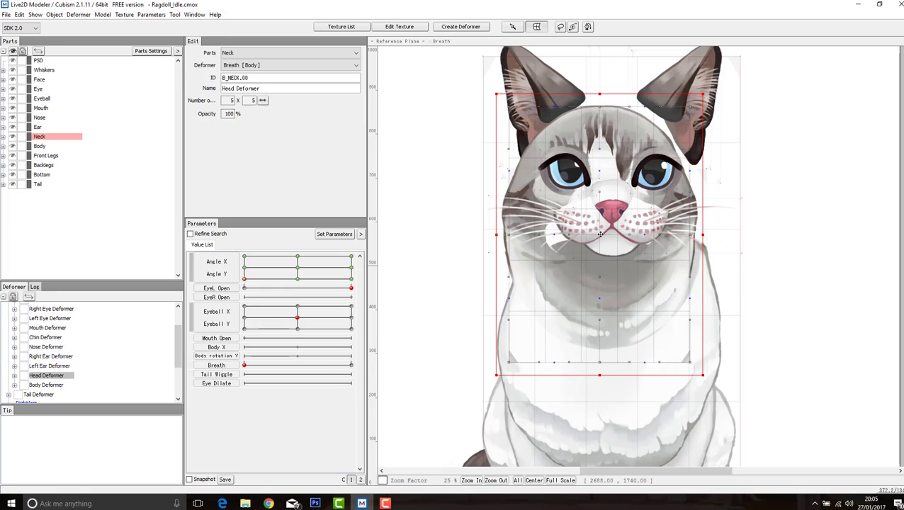
Preview the head's motion by sweeping the combined Angle X and Angle Y grid through its edges and centre
{"action": "left_click", "coordinate": [246, 277]}
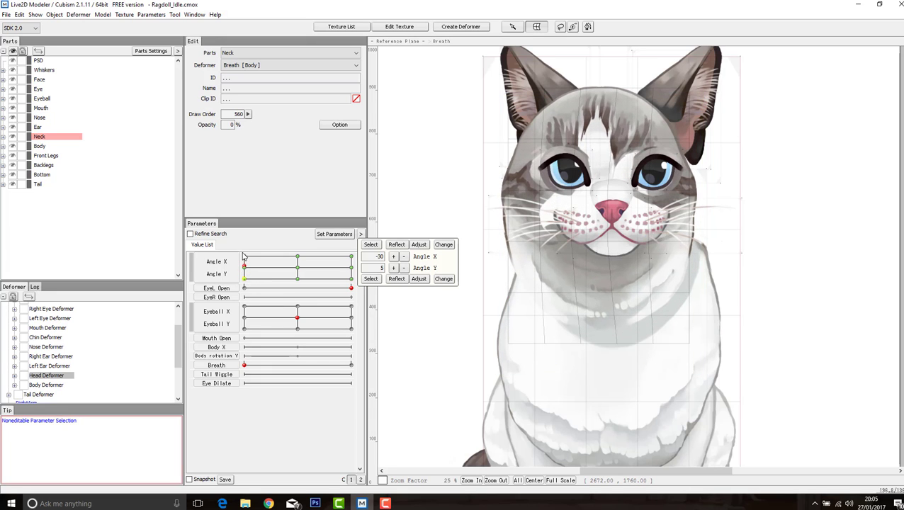
{"action": "left_click", "coordinate": [310, 256]}
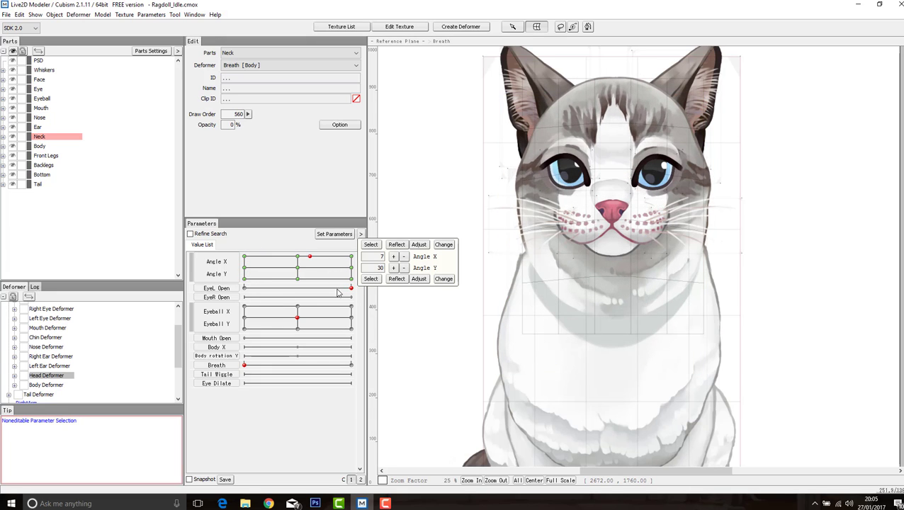
{"action": "left_click_drag", "start_coordinate": [337, 290], "coordinate": [298, 272]}
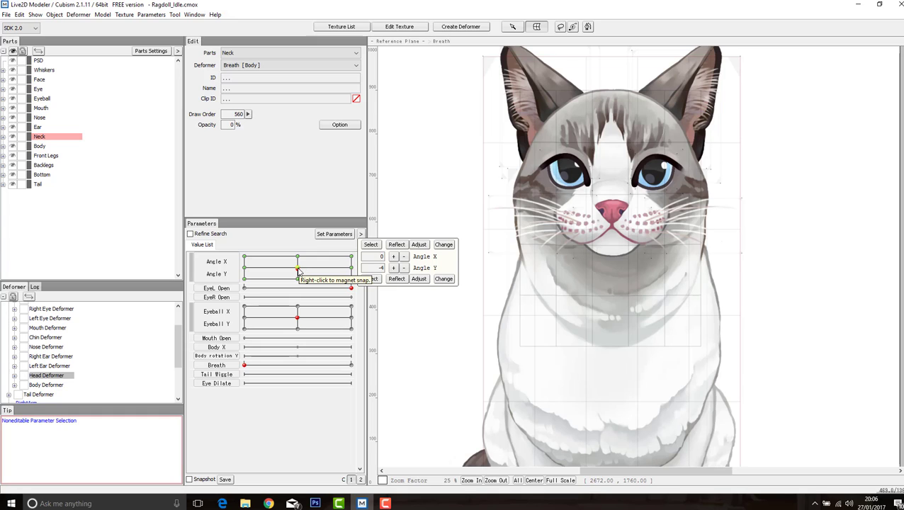
{"action": "left_click_drag", "start_coordinate": [298, 270], "coordinate": [306, 266]}
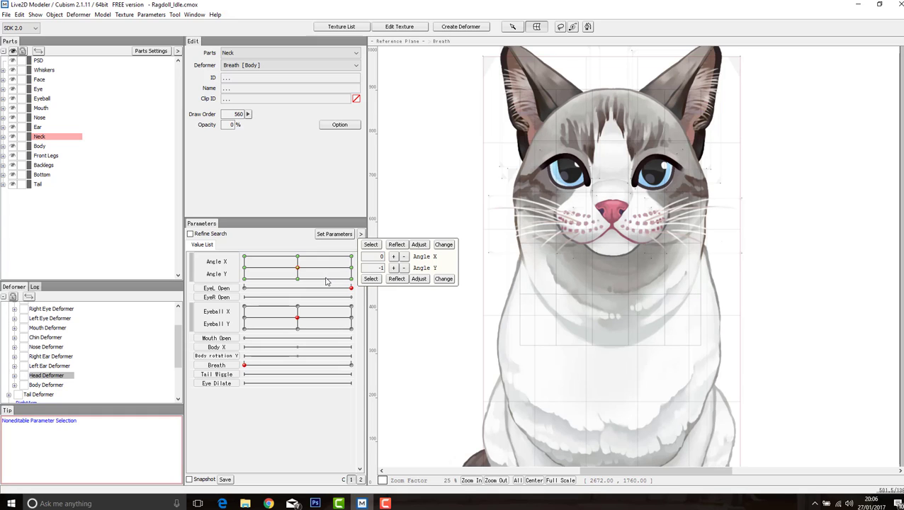
{"action": "left_click", "coordinate": [464, 251]}
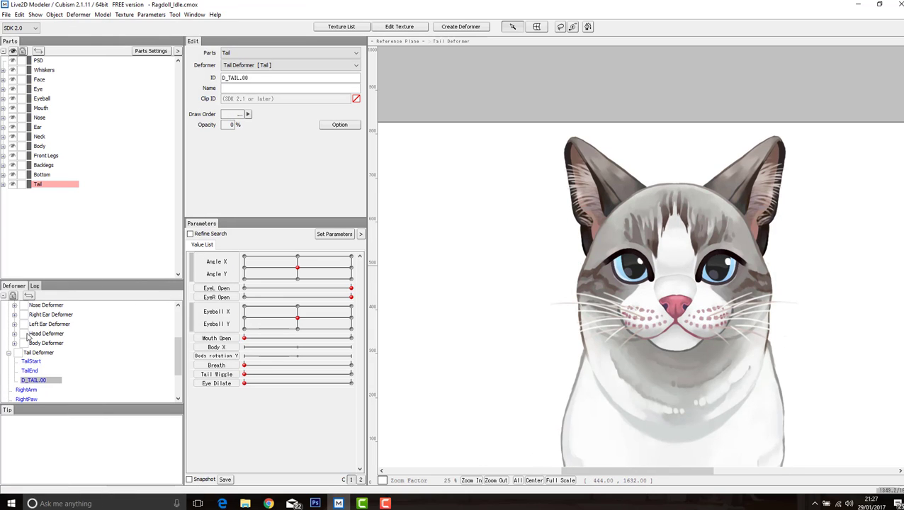
Examine the Head Deformer's neutral grid and the fully rigged head's pose at Angle X -30, Angle Y 30
{"action": "scroll", "coordinate": [107, 319], "scroll_direction": "up", "scroll_amount": 3}
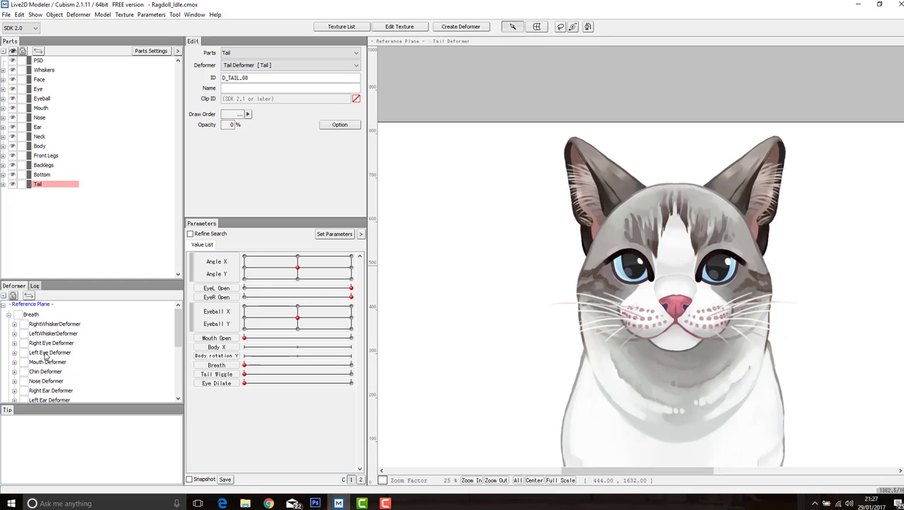
{"action": "scroll", "coordinate": [67, 367], "scroll_direction": "down", "scroll_amount": 1}
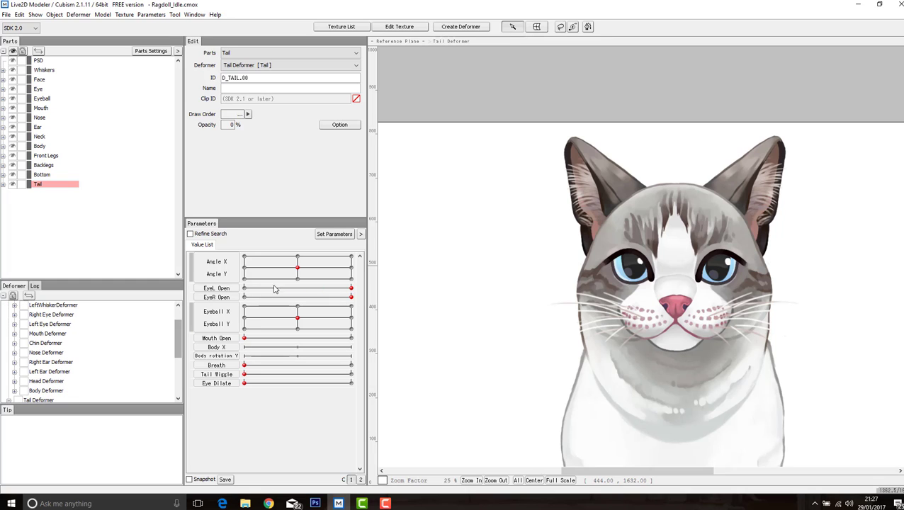
{"action": "left_click", "coordinate": [44, 382]}
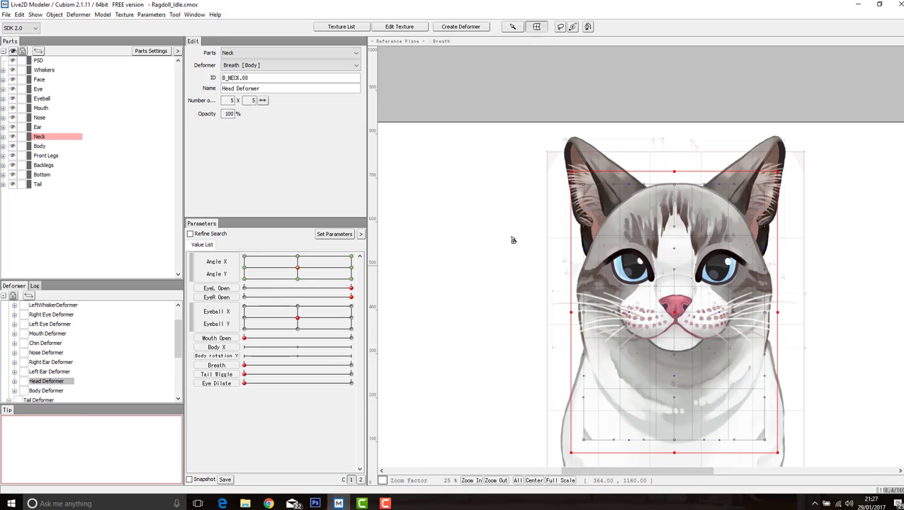
{"action": "left_click", "coordinate": [410, 261]}
{"action": "left_click_drag", "start_coordinate": [300, 270], "coordinate": [201, 243]}
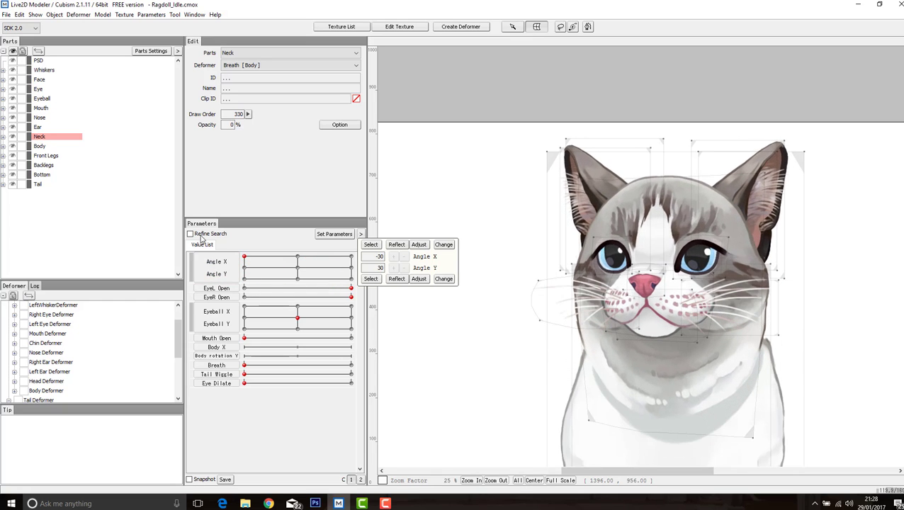
Examine the Left Eye Deformer's shape up close at several combined Angle X and Angle Y positions
{"action": "left_click", "coordinate": [658, 255]}
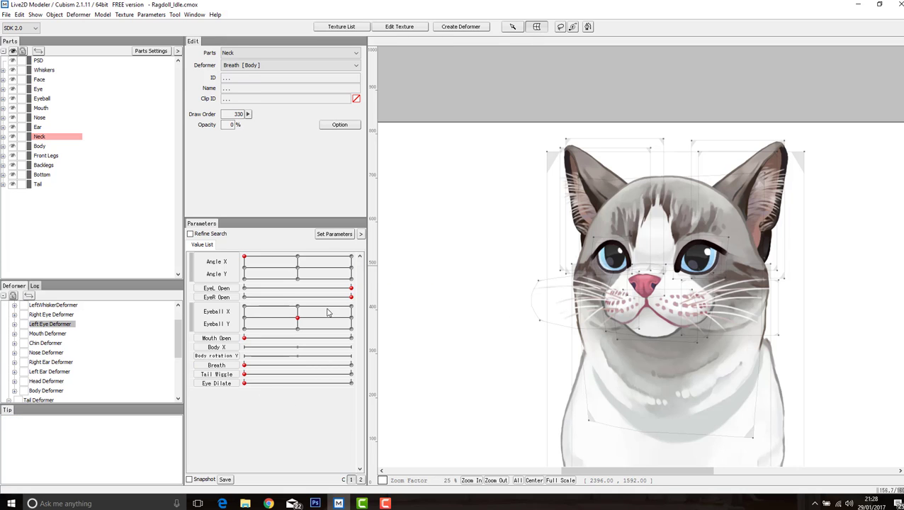
{"action": "scroll", "coordinate": [658, 255], "scroll_direction": "up", "scroll_amount": 2}
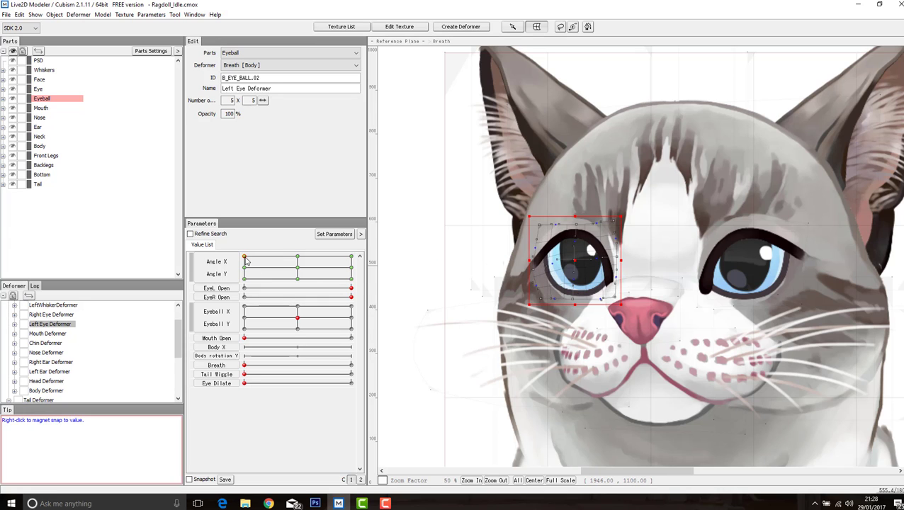
{"action": "left_click_drag", "start_coordinate": [244, 256], "coordinate": [298, 259]}
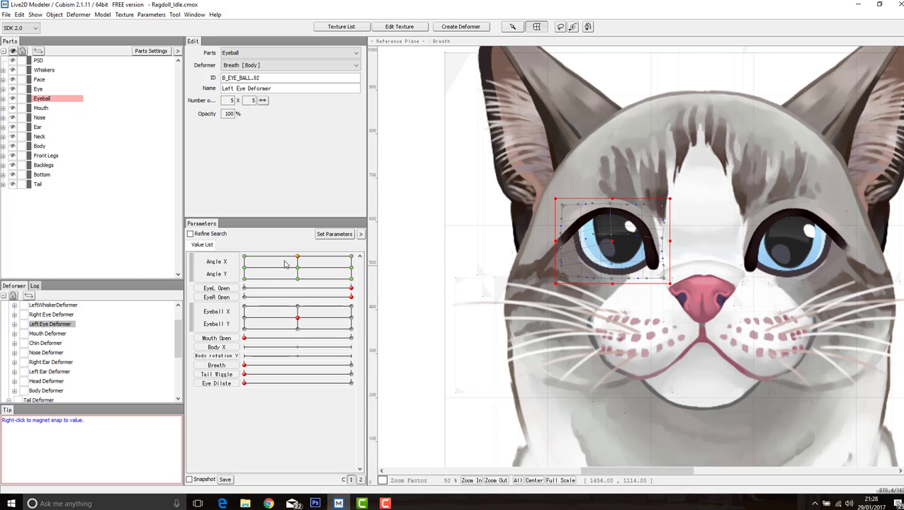
{"action": "left_click_drag", "start_coordinate": [289, 262], "coordinate": [244, 279]}
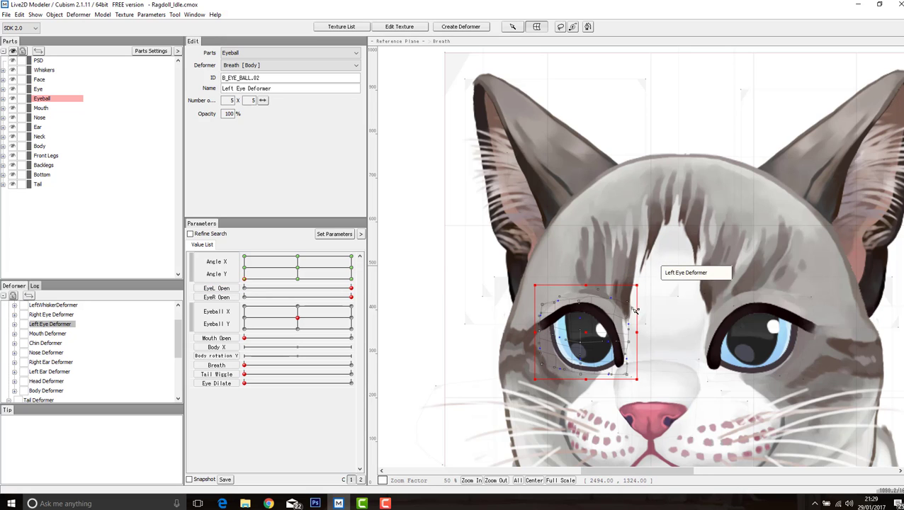
{"action": "left_click_drag", "start_coordinate": [268, 284], "coordinate": [299, 269]}
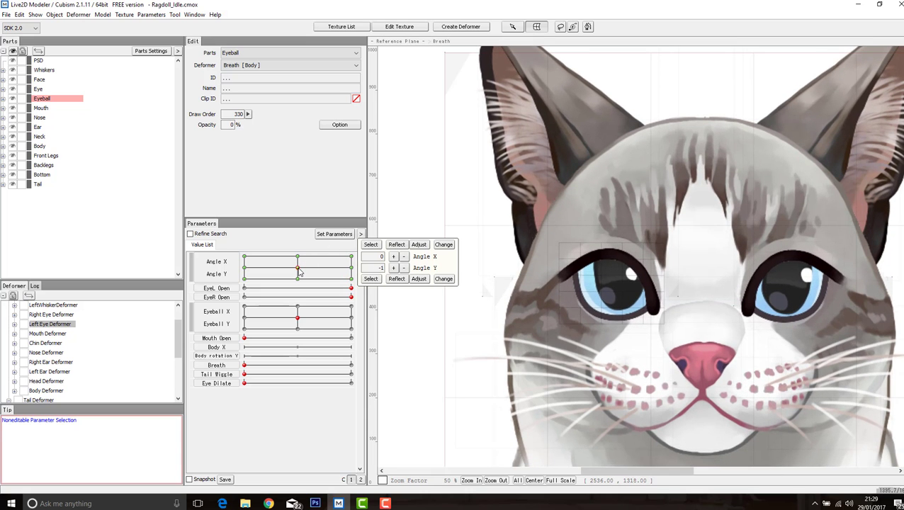
Pull the Left Eye Deformer's upper outer corner point slightly inward at Angle X -30, Angle Y 0
{"action": "right_click", "coordinate": [245, 267]}
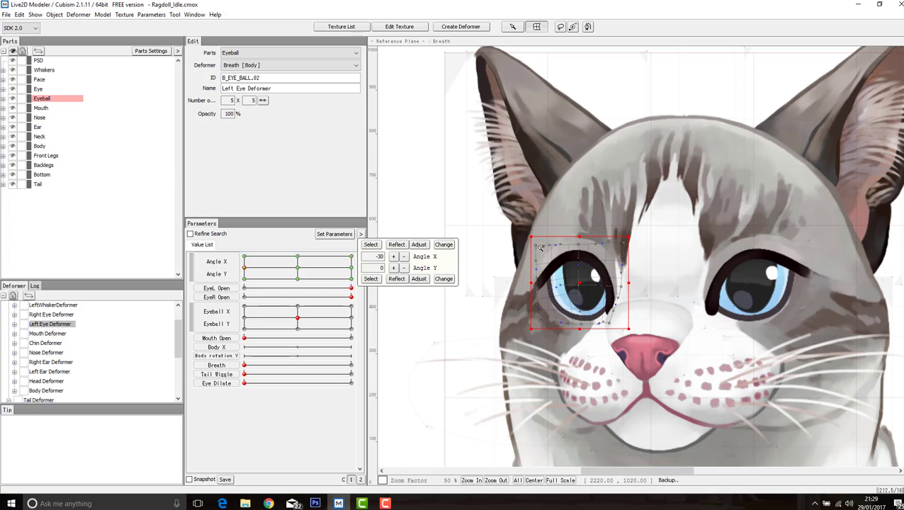
{"action": "left_click_drag", "start_coordinate": [537, 246], "coordinate": [541, 250]}
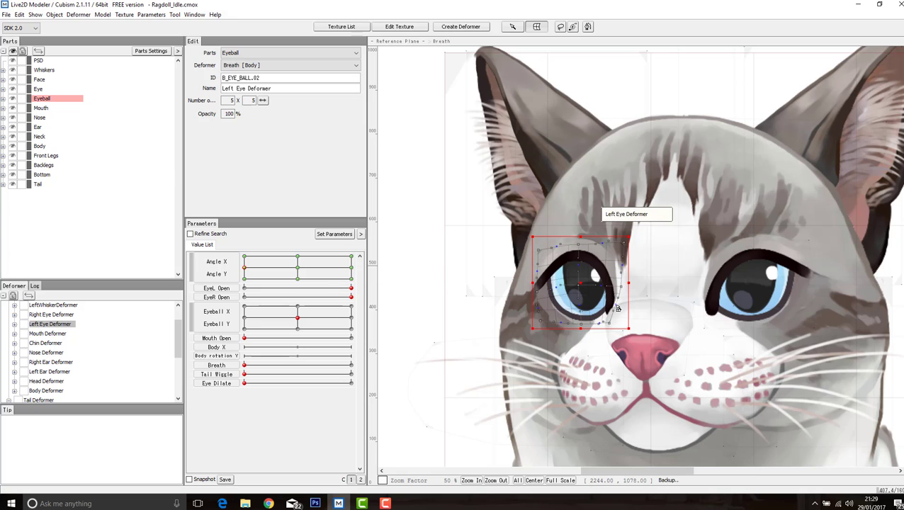
{"action": "mouse_move", "coordinate": [620, 324]}
{"action": "left_mouse_down"}
{"action": "mouse_move", "coordinate": [604, 319]}
{"action": "mouse_move", "coordinate": [615, 326]}
{"action": "left_mouse_up"}
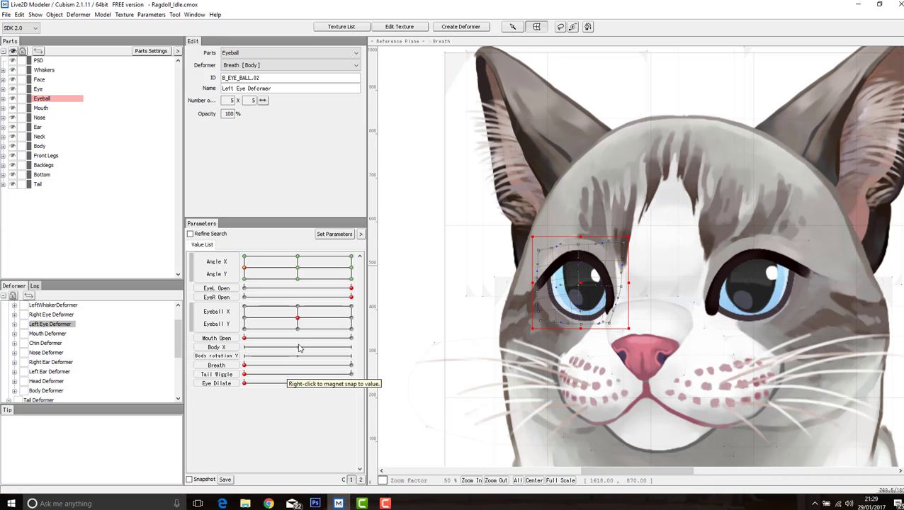
Deselect the Left Eye Deformer and return Angle X and Angle Y to 0
{"action": "left_click", "coordinate": [436, 199]}
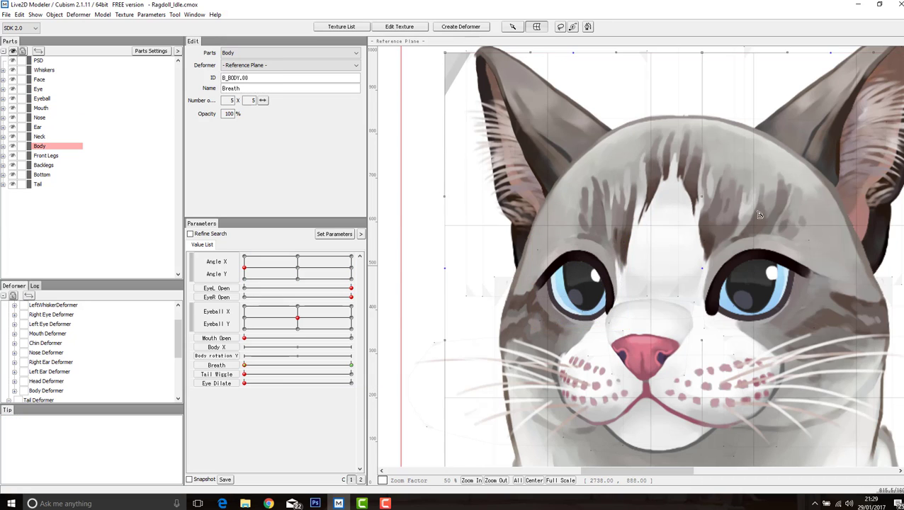
{"action": "scroll", "coordinate": [681, 223], "scroll_direction": "down", "scroll_amount": 2}
{"action": "left_click_drag", "start_coordinate": [244, 269], "coordinate": [298, 270]}
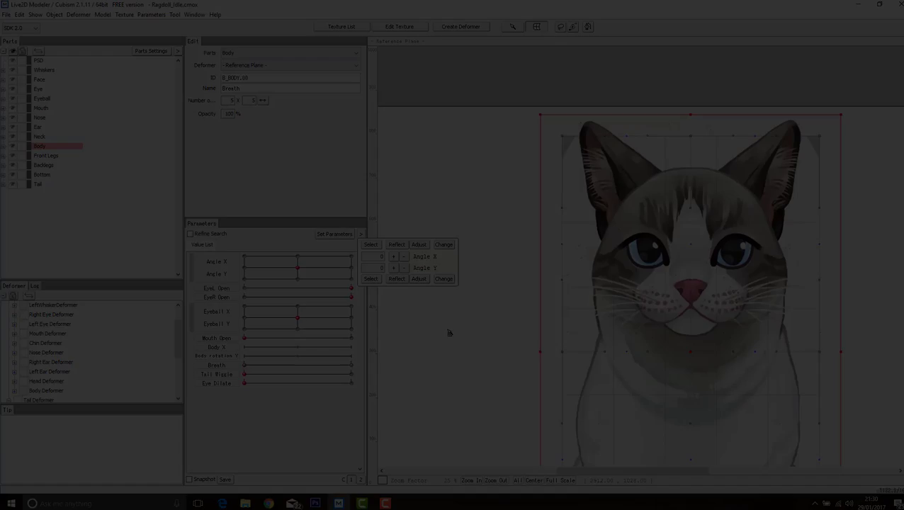